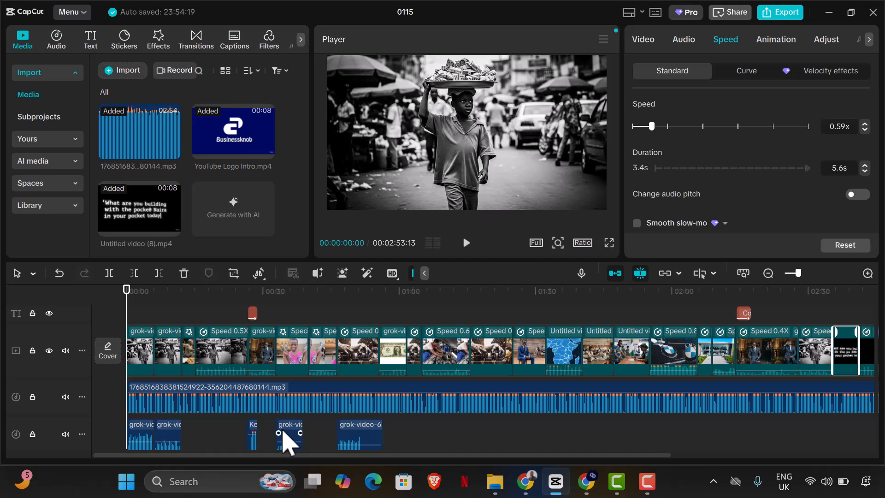
Step: Generate English auto captions for the project's timeline
left_click(96, 42)
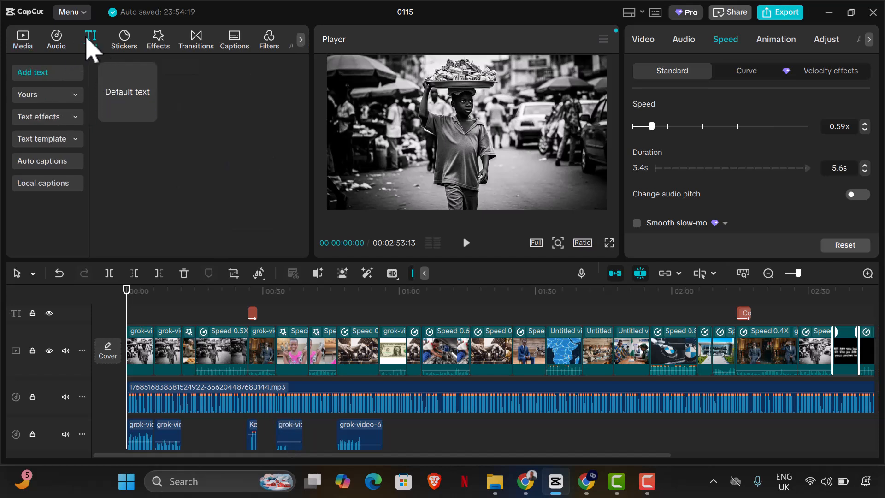
left_click(57, 167)
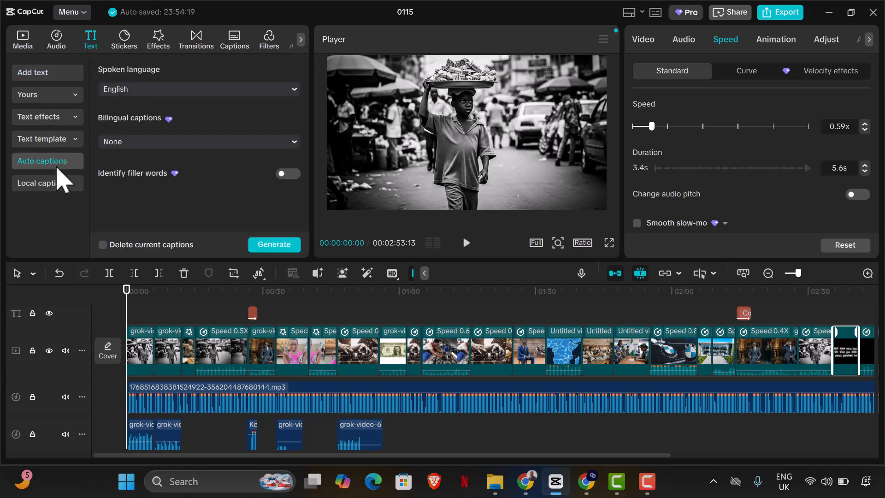
left_click(260, 249)
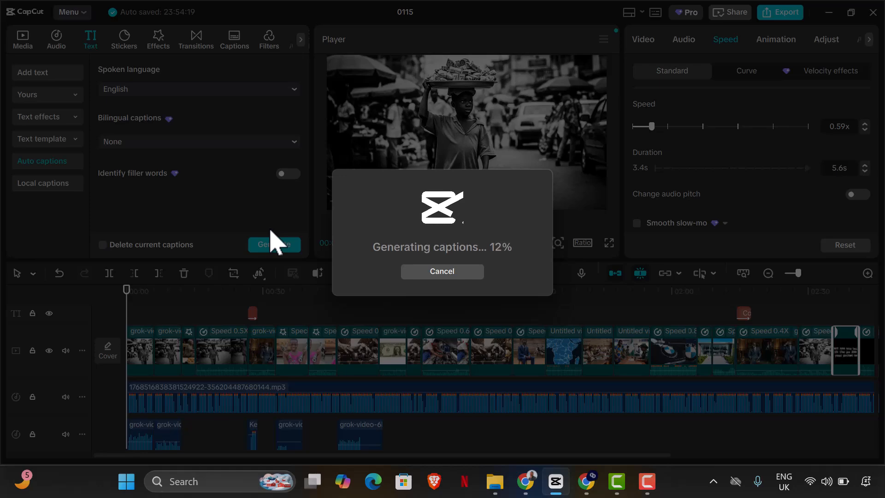
left_click(525, 481)
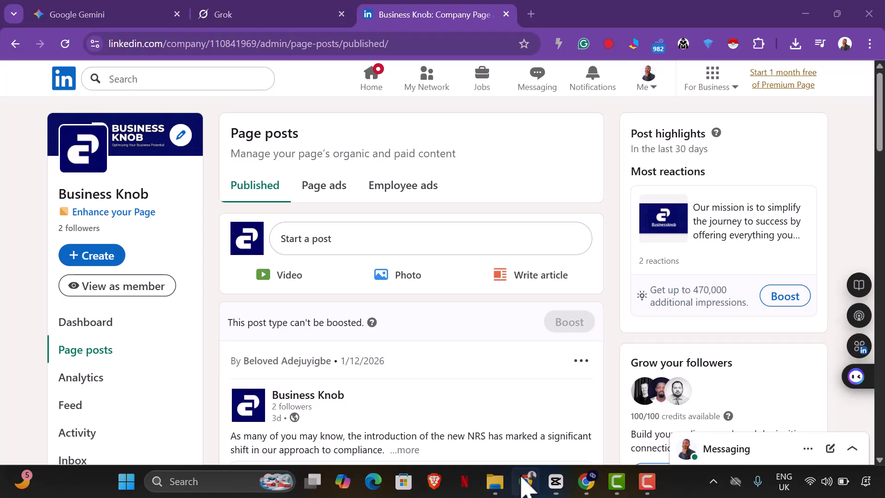
left_click(138, 20)
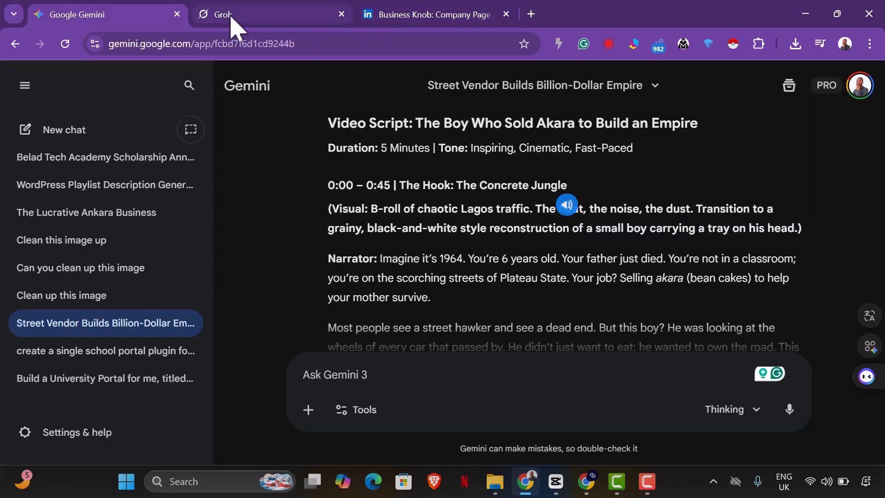
left_click(235, 26)
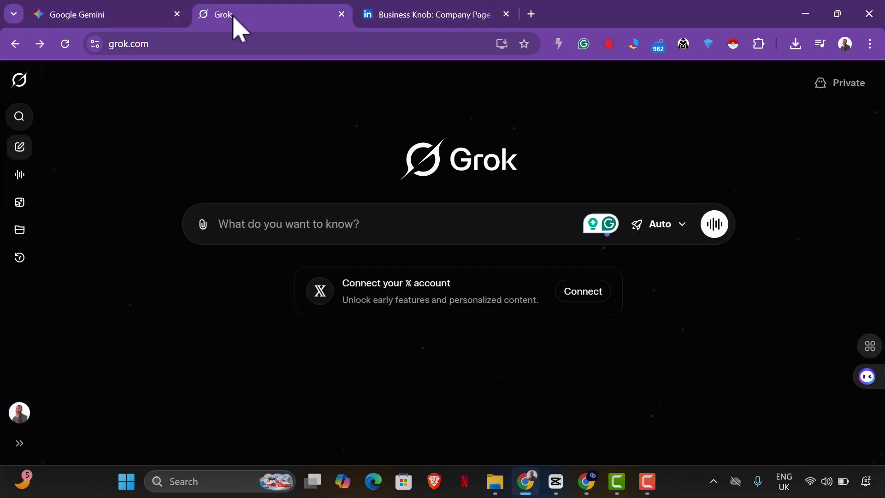
left_click(62, 21)
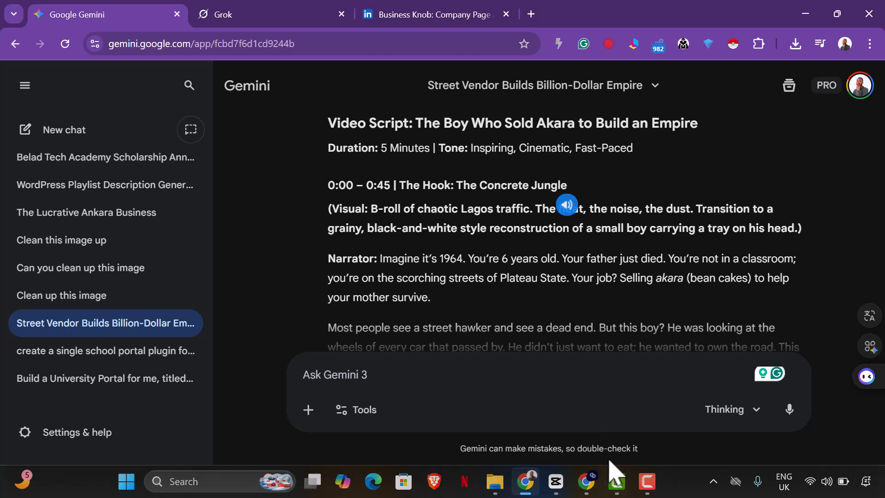
left_click(557, 481)
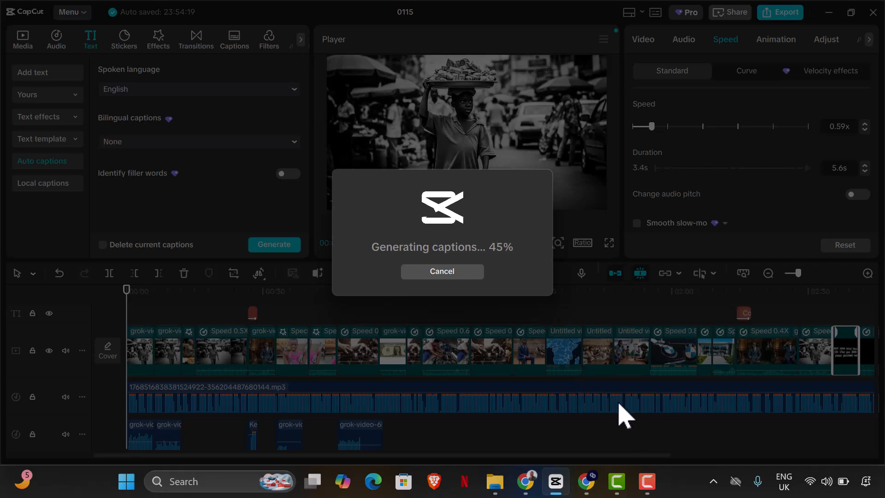
Step: Select a caption and apply the highlighted-word caption template to all captions, previewing the result
left_click(648, 478)
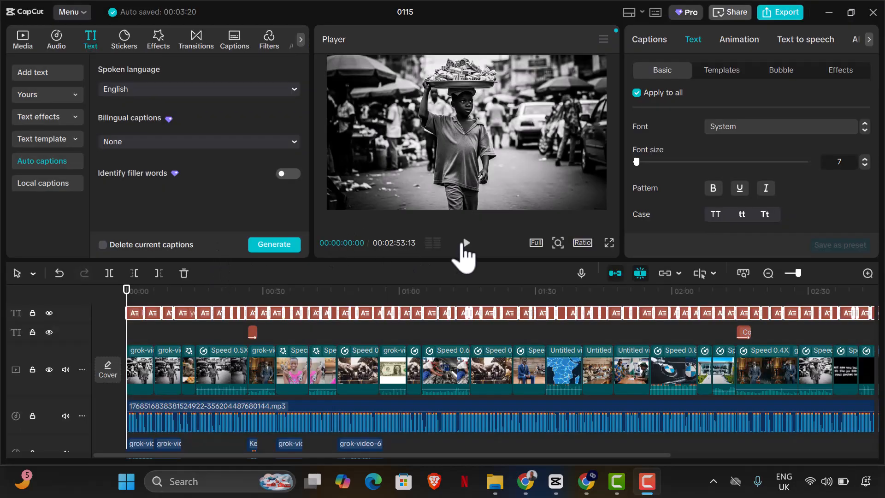
left_click(463, 244)
left_click(396, 179)
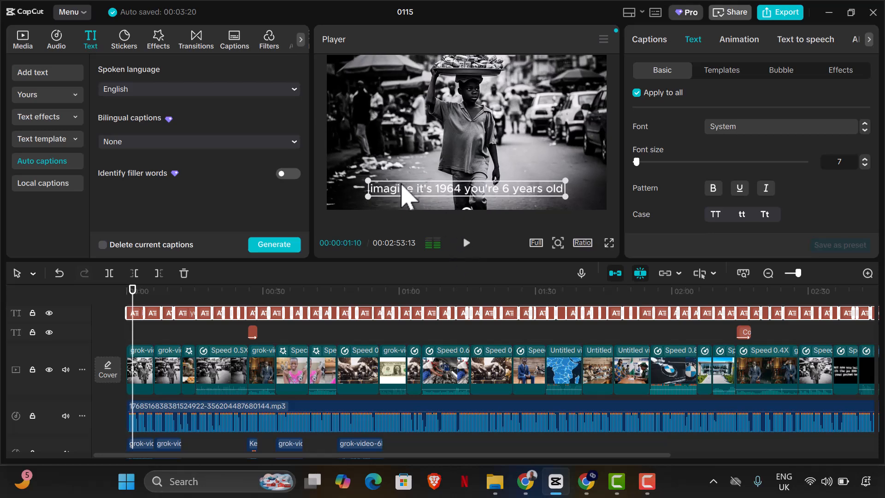
left_click(723, 78)
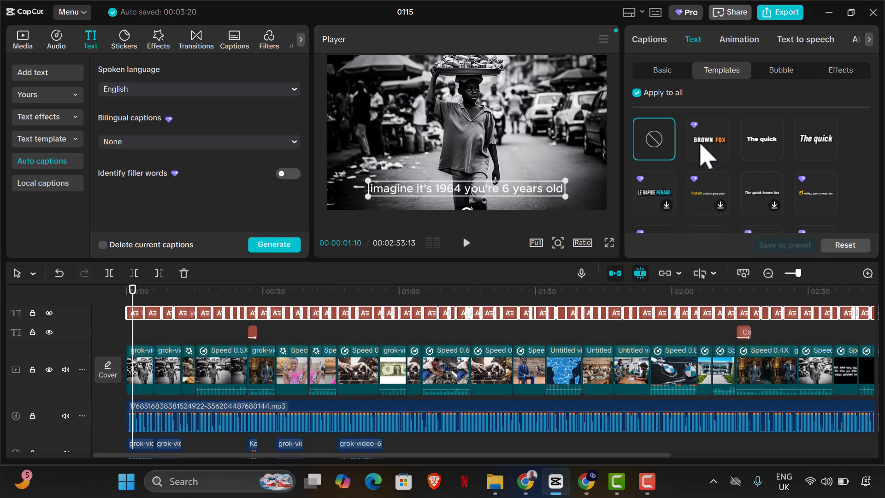
left_click(704, 145)
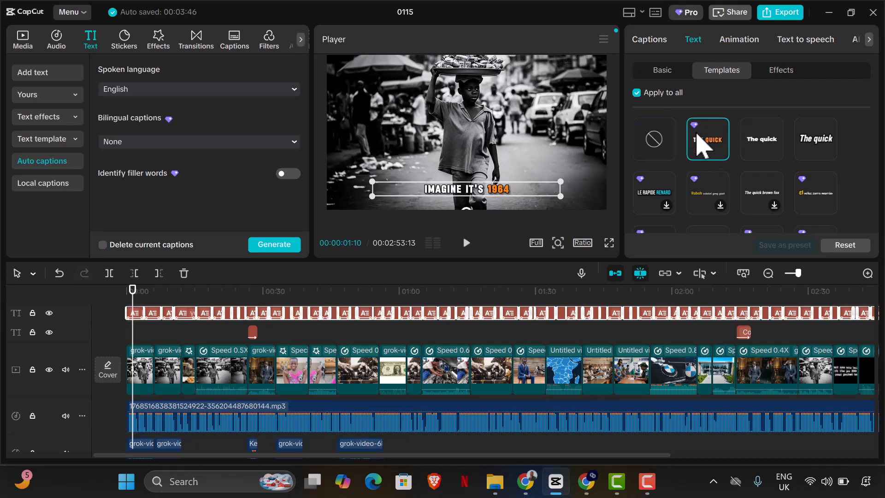
left_click(467, 243)
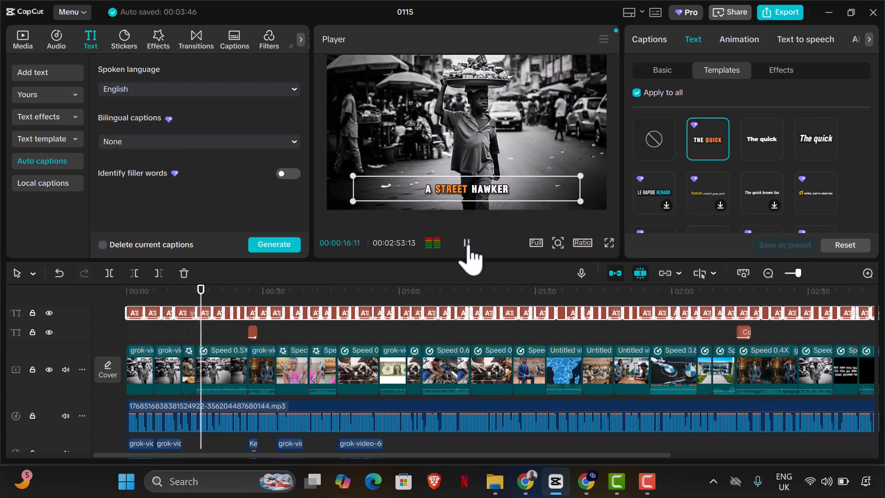
left_click(467, 244)
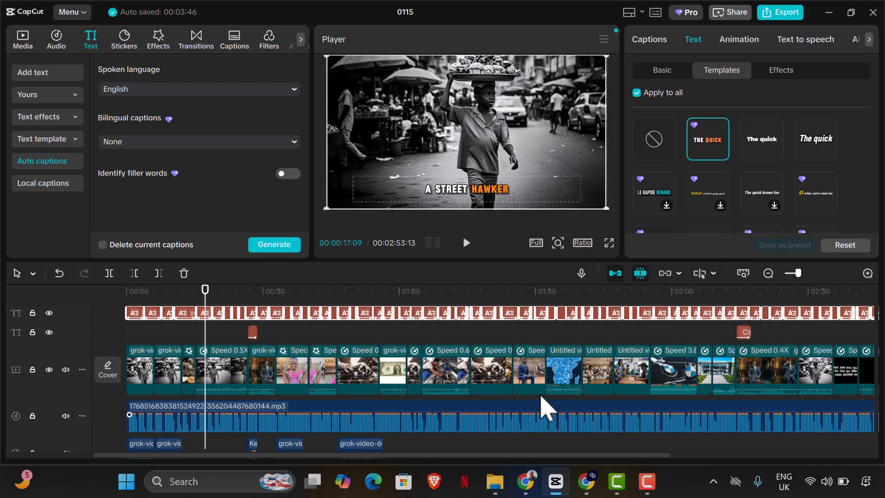
Step: Select all timeline clips and combine them into a compound clip
key("ctrl+a")
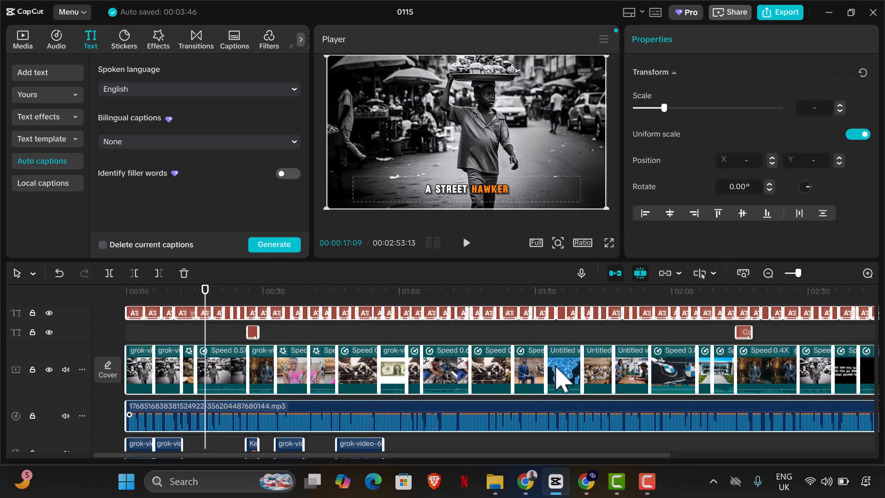
right_click(561, 375)
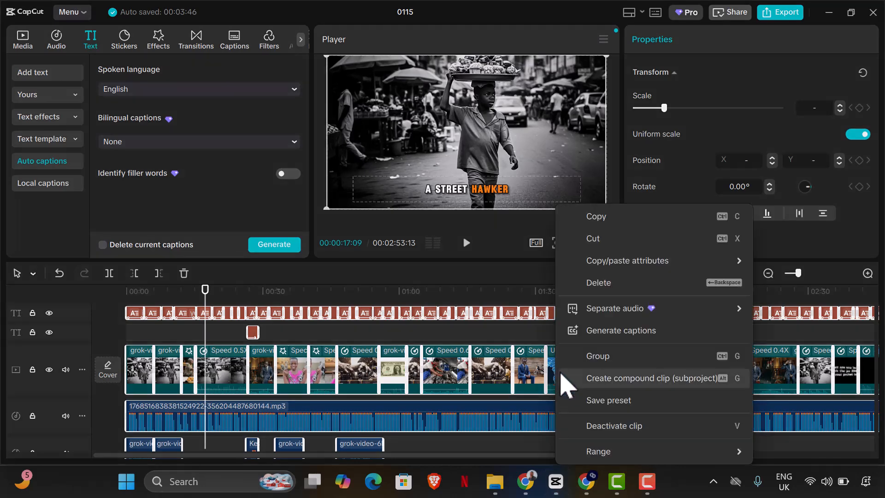
left_click(610, 381)
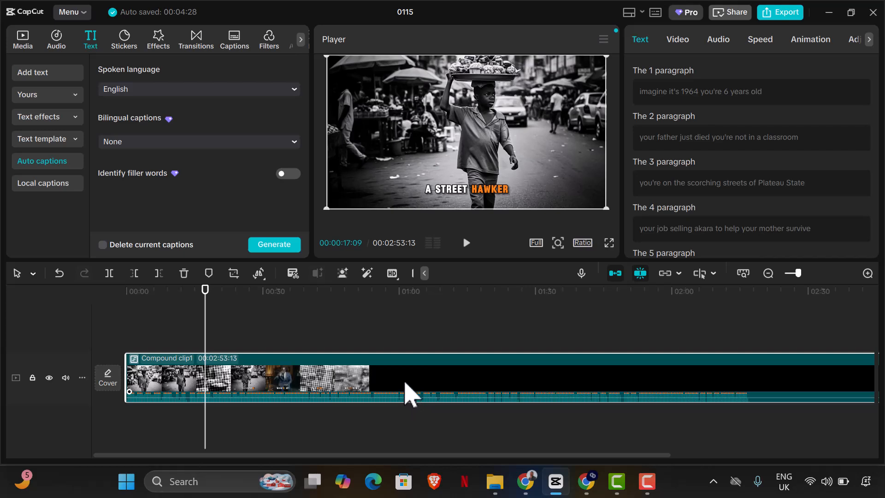
Step: Pre-process the compound clip and return the playhead to the start
right_click(406, 393)
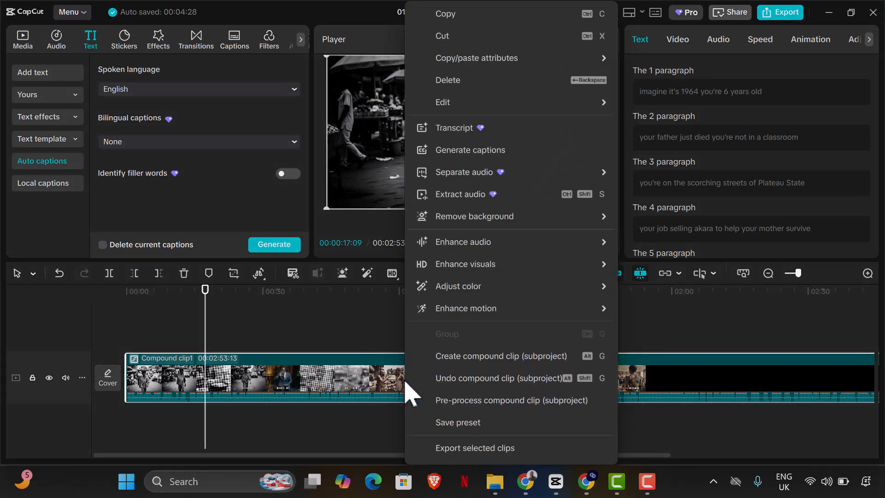
left_click(457, 402)
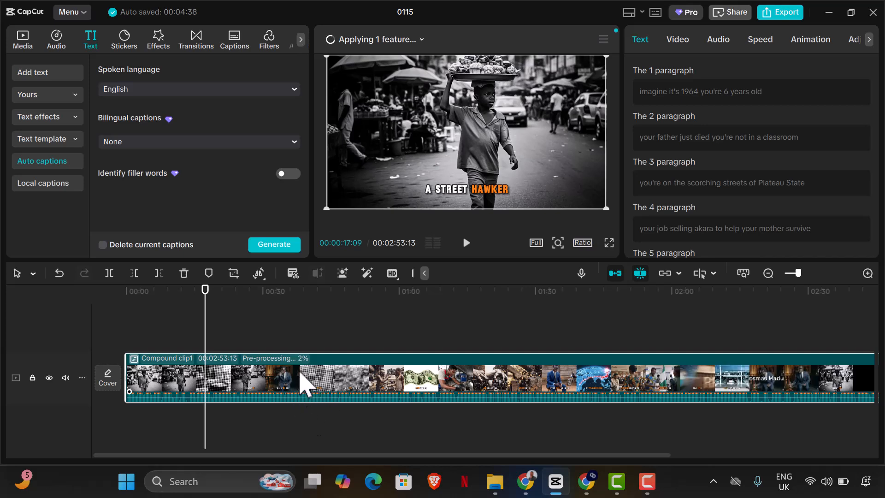
left_click(789, 275)
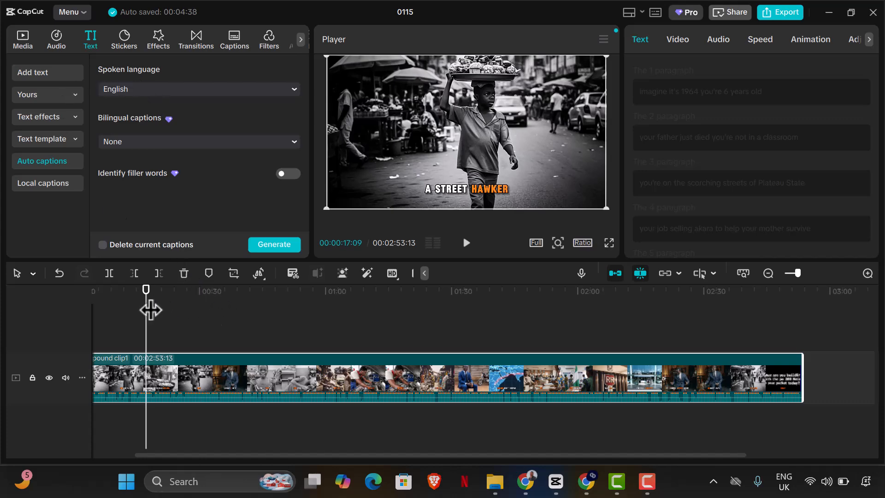
key("Home")
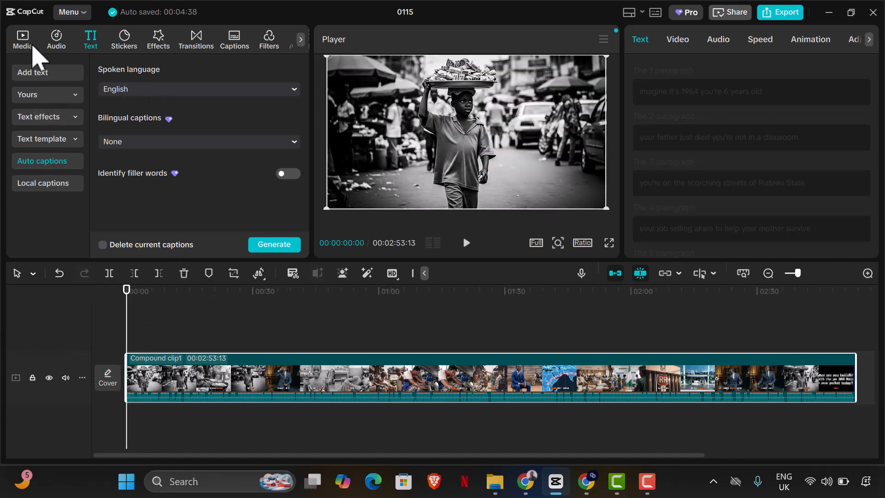
Step: Import the C6647430-EB5B-48ad-94F4-34FF75AEE9BE_video.mp4.alpha file from the CapCut Drafts 0115 Resources combination folder
left_click(32, 46)
left_click(136, 69)
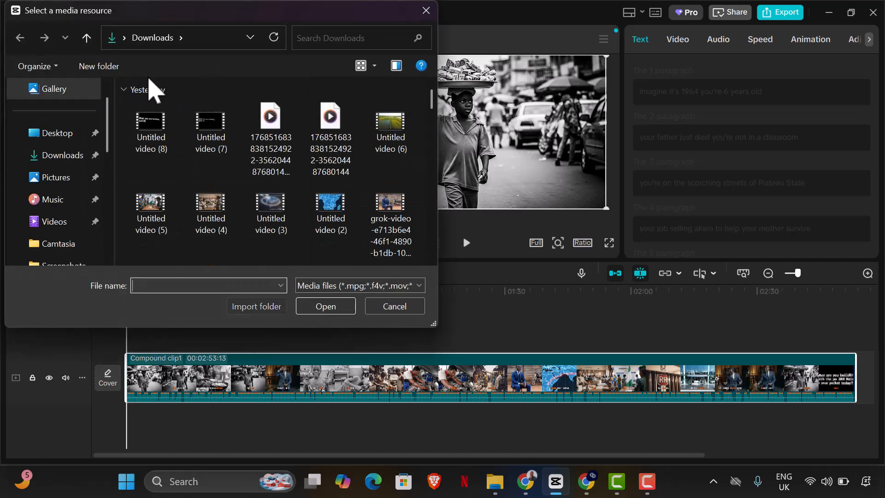
scroll(329, 152, "down", 5)
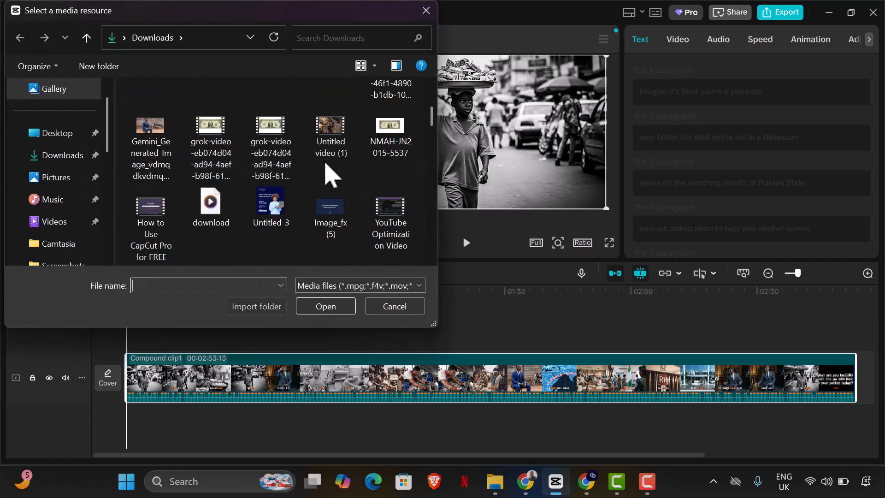
scroll(328, 170, "down", 10)
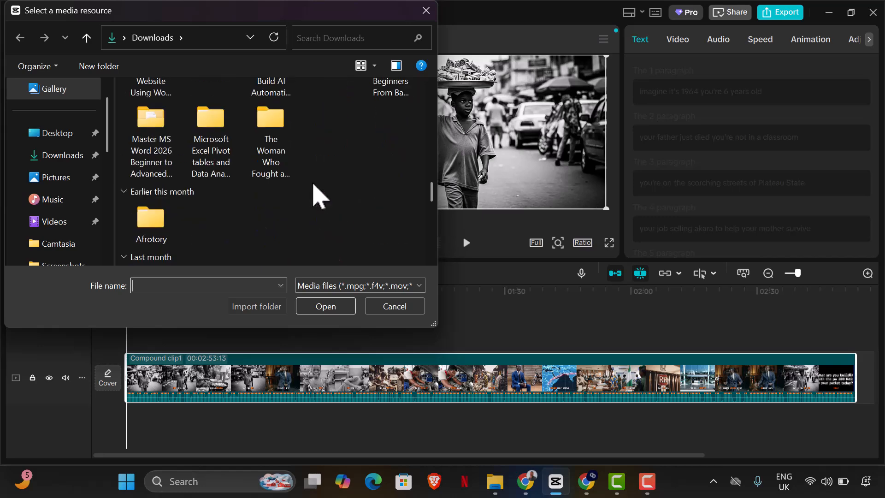
scroll(316, 194, "down", 10)
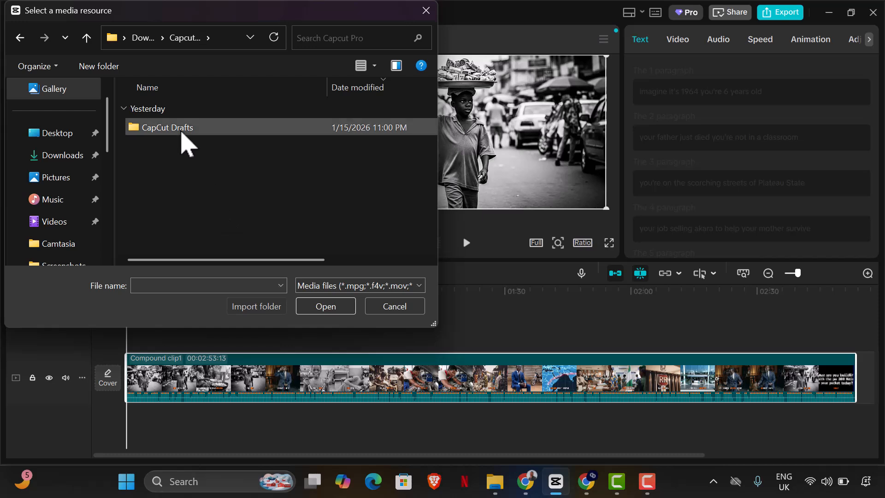
double_click(181, 131)
double_click(196, 127)
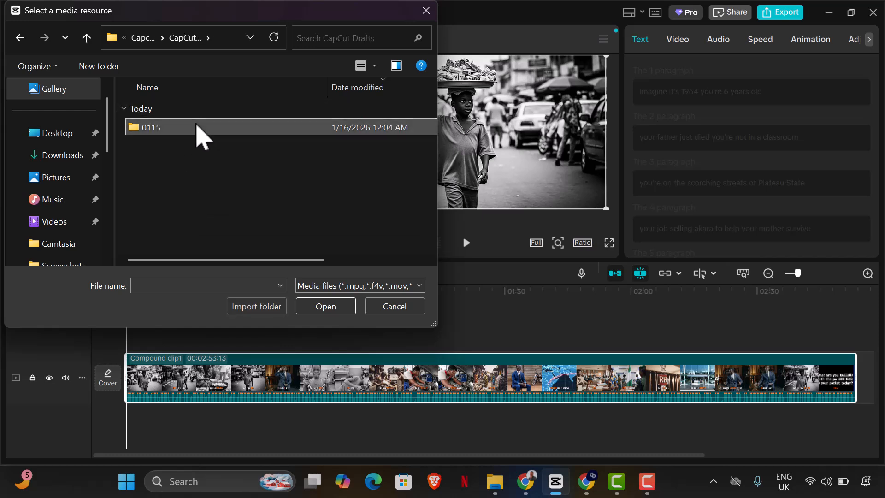
double_click(196, 127)
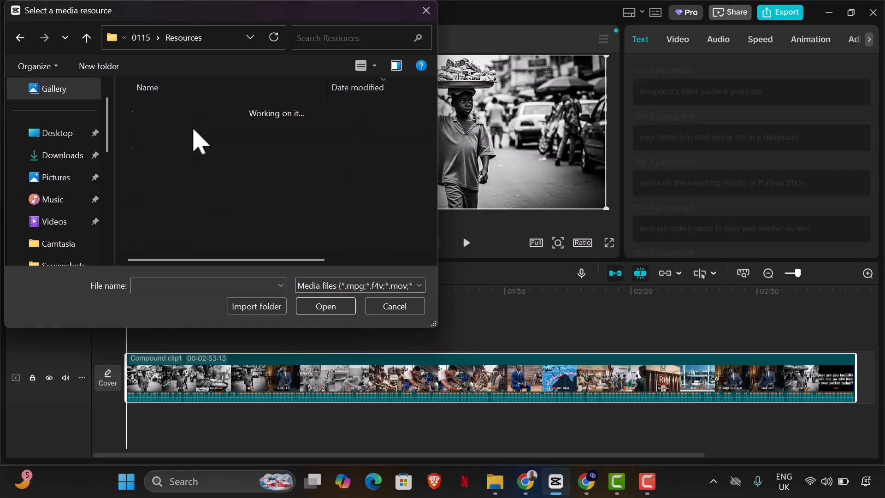
double_click(193, 127)
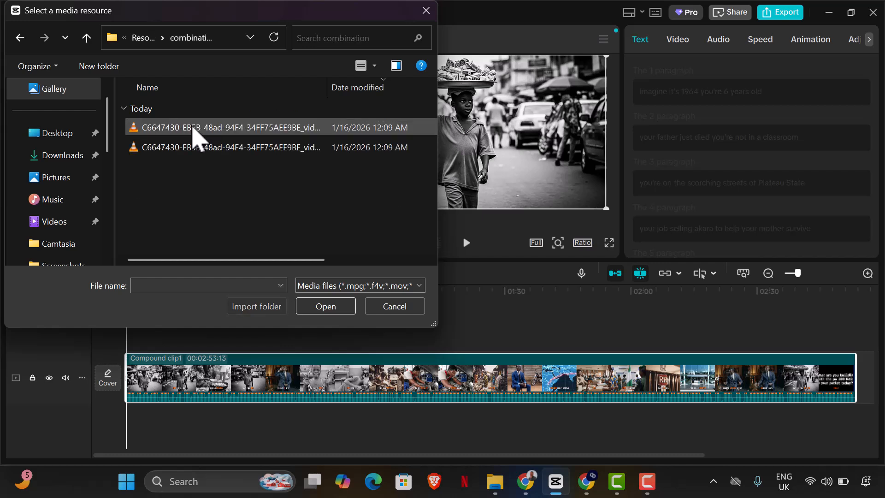
left_click(362, 66)
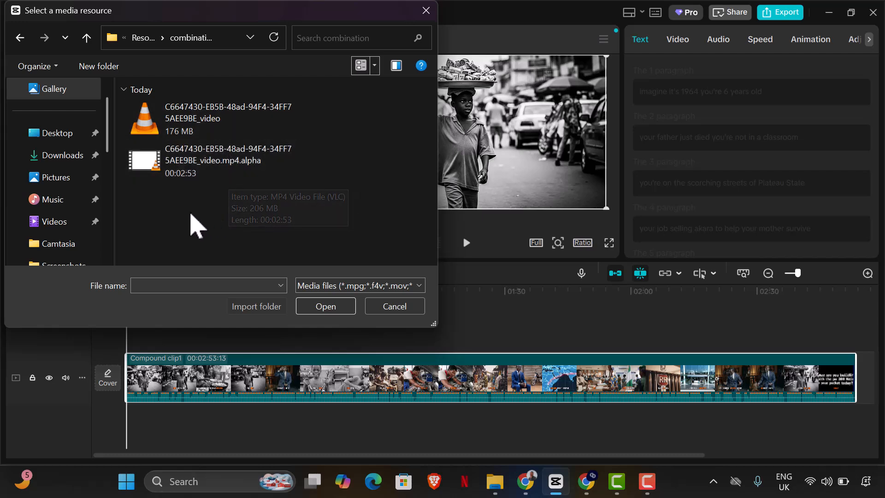
left_click(188, 167)
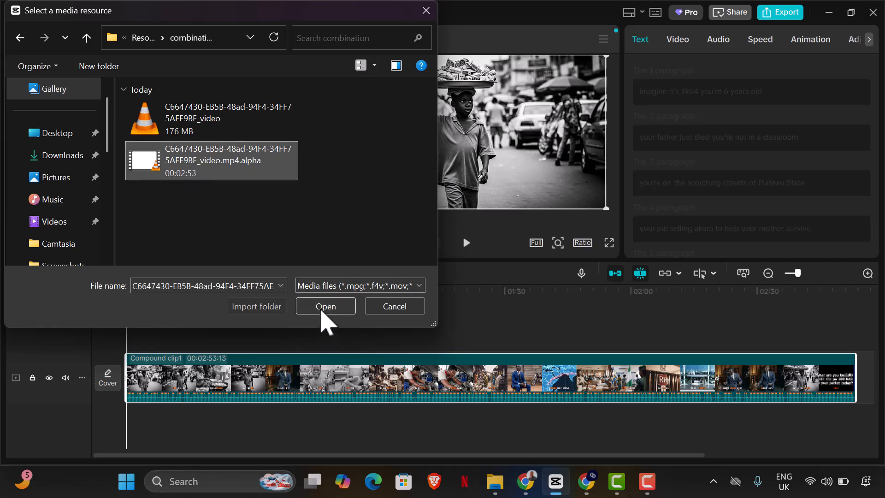
left_click(324, 308)
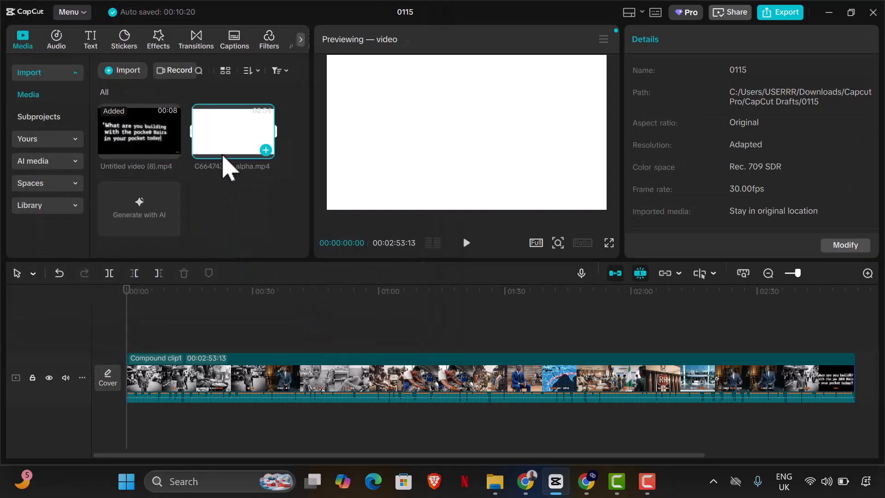
Step: Add the imported alpha video after the compound clip, preview it, and delete it from the timeline
left_click_drag(221, 147, 860, 375)
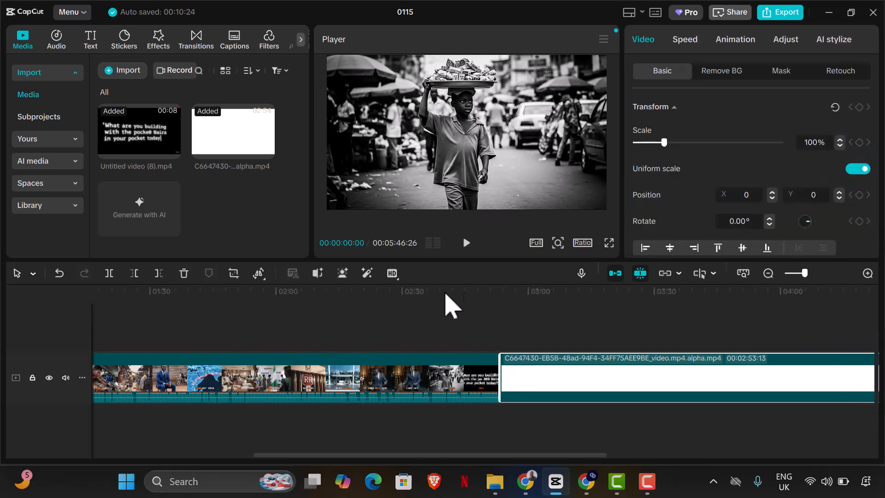
left_click(500, 308)
left_click(467, 243)
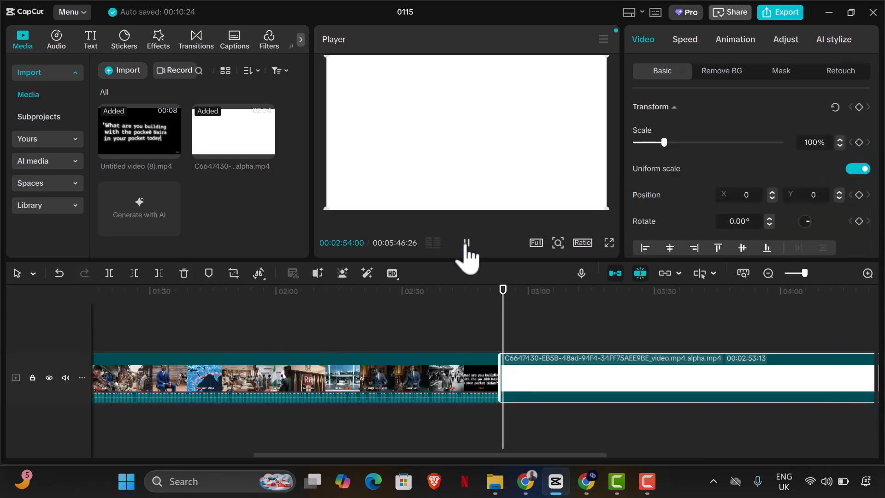
key("space")
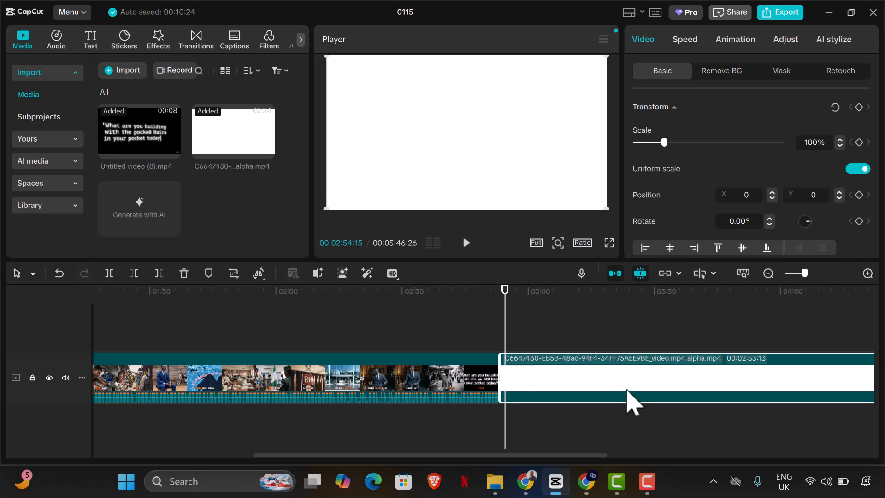
key("Delete")
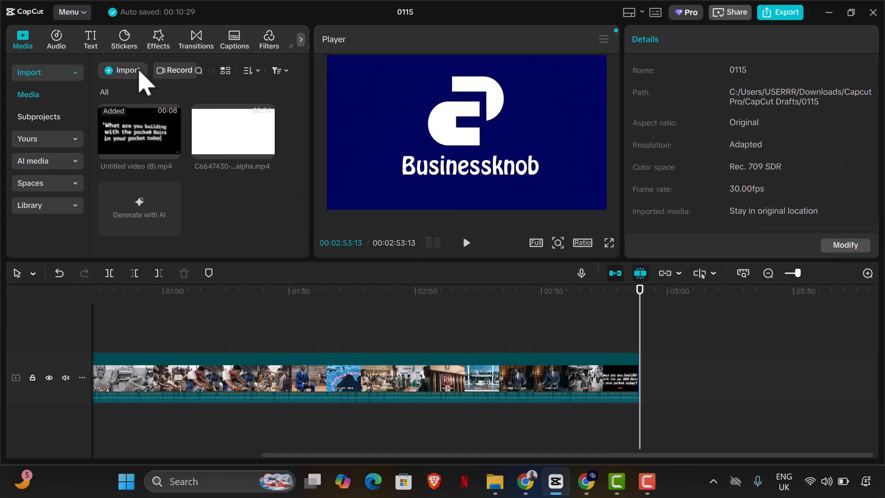
Step: Import the rendered C6647430-EB5B-48ad-94F4-34FF75AEE9BE_video file from the combination folder
left_click(139, 73)
left_click(172, 117)
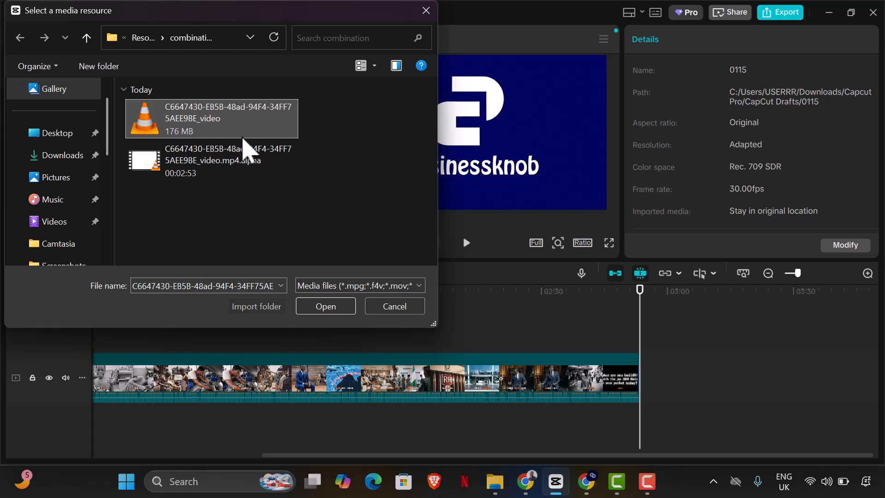
left_click(325, 307)
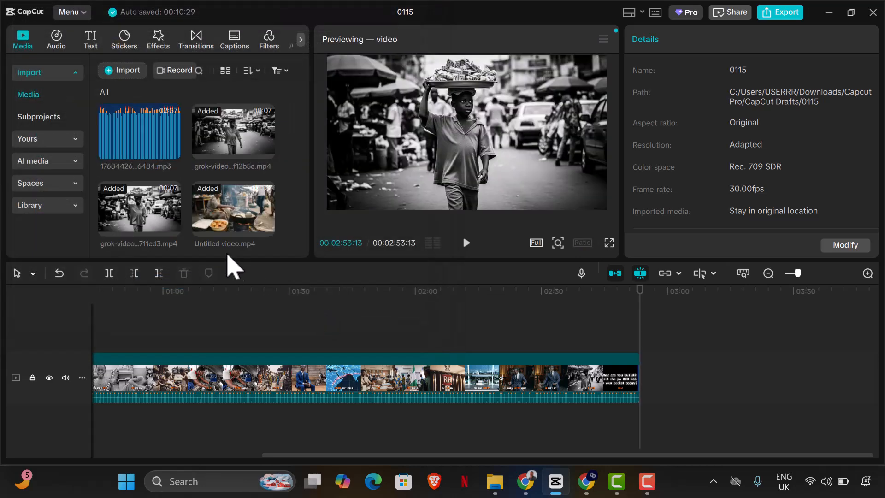
Step: Place the imported rendered video on the timeline in place of the compound clip, starting at the beginning
left_click_drag(158, 223, 664, 391)
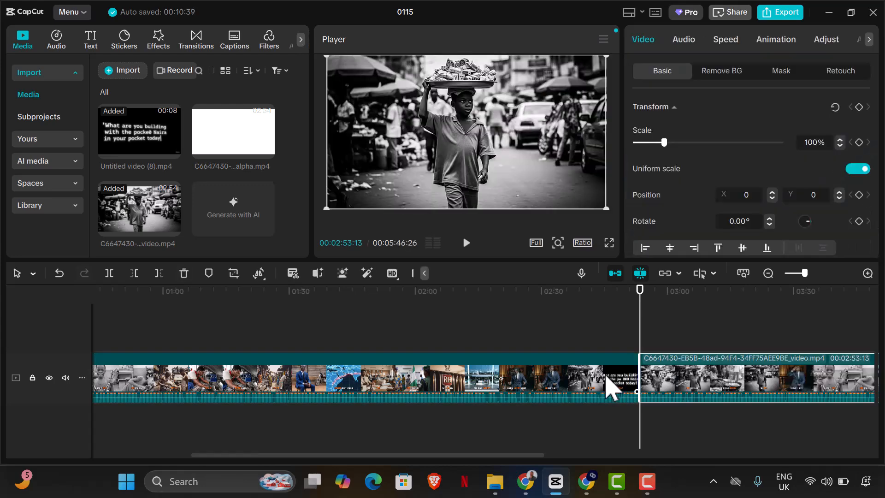
left_click(605, 377)
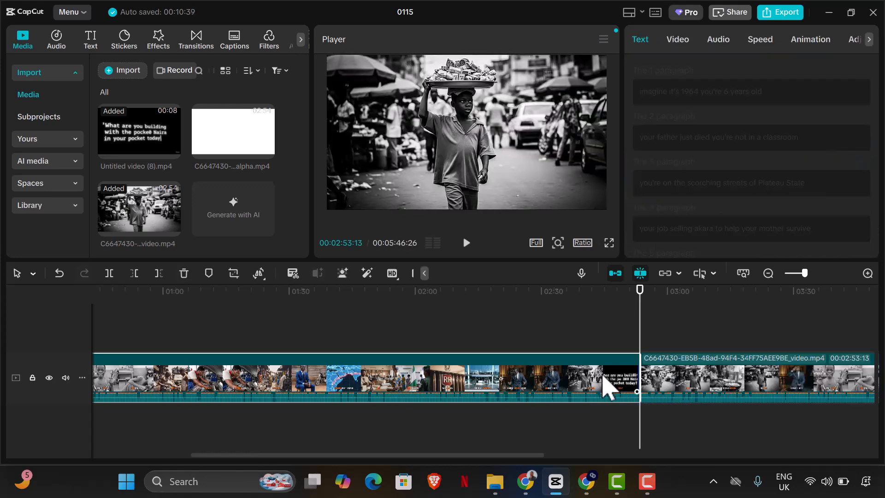
key("ctrl+z")
left_click_drag(638, 312, 2, 310)
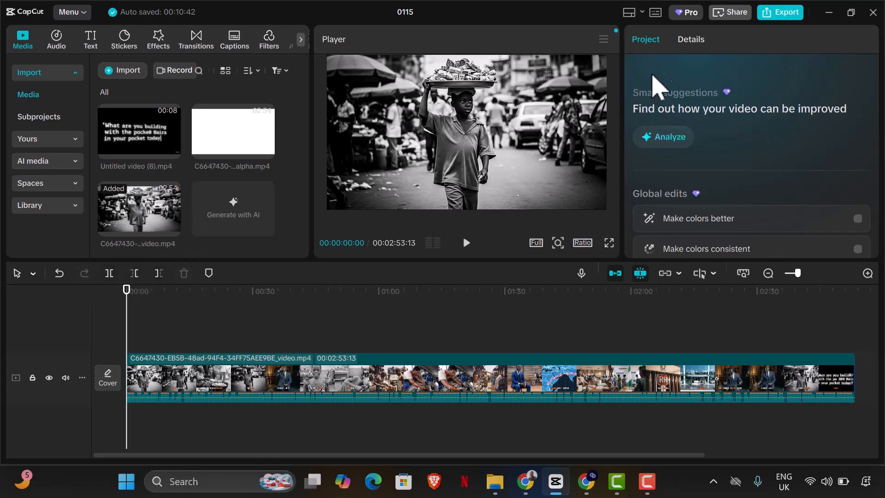
Step: Open the export dialog and review its video and audio settings
left_click(775, 32)
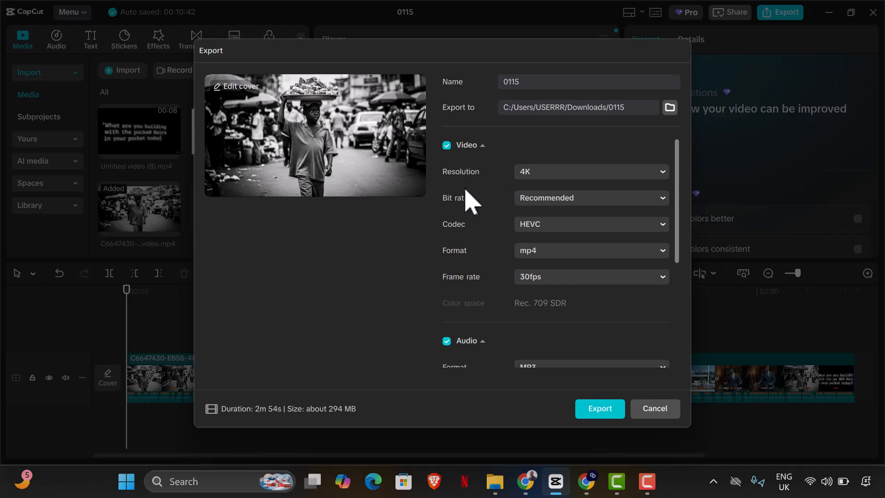
scroll(548, 216, "down", 3)
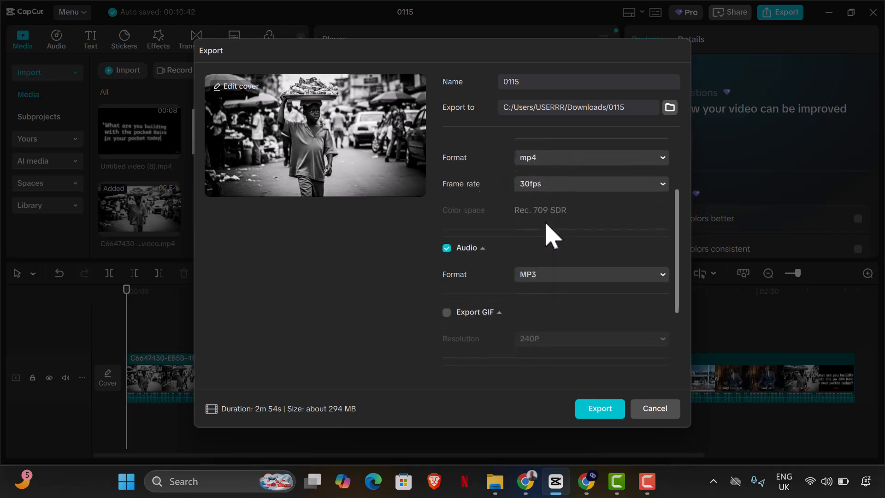
scroll(531, 258, "up", 3)
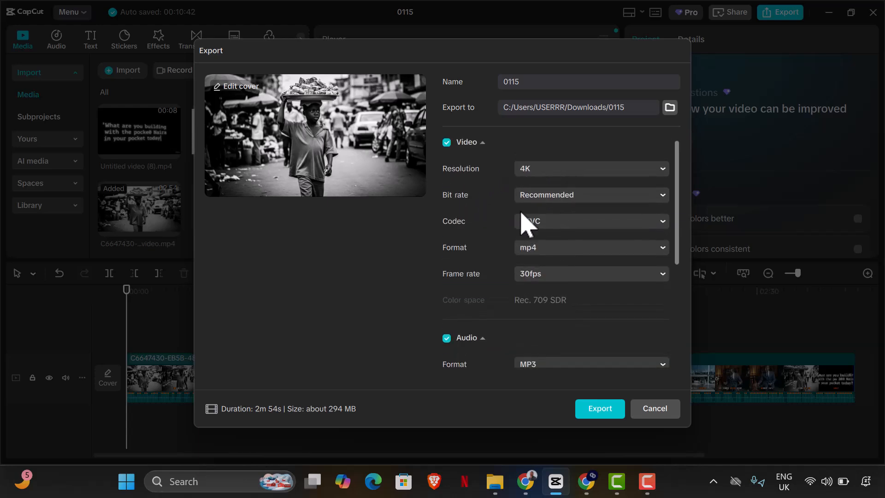
Step: Try choosing a cover frame from the video, then cancel both the cover selection and the export
left_click(243, 92)
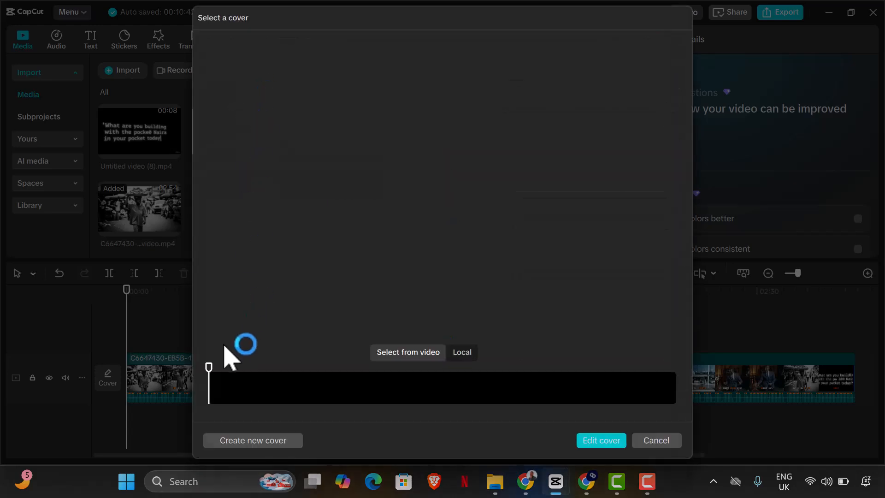
left_click_drag(209, 366, 586, 369)
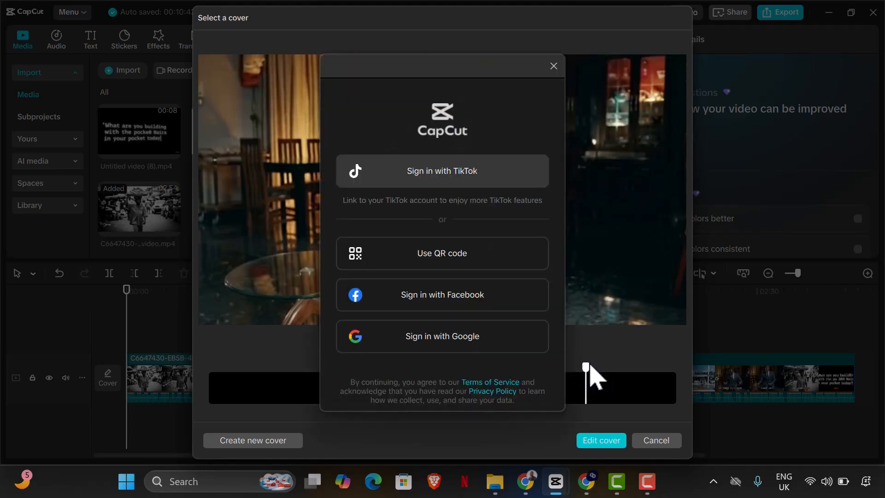
left_click(556, 67)
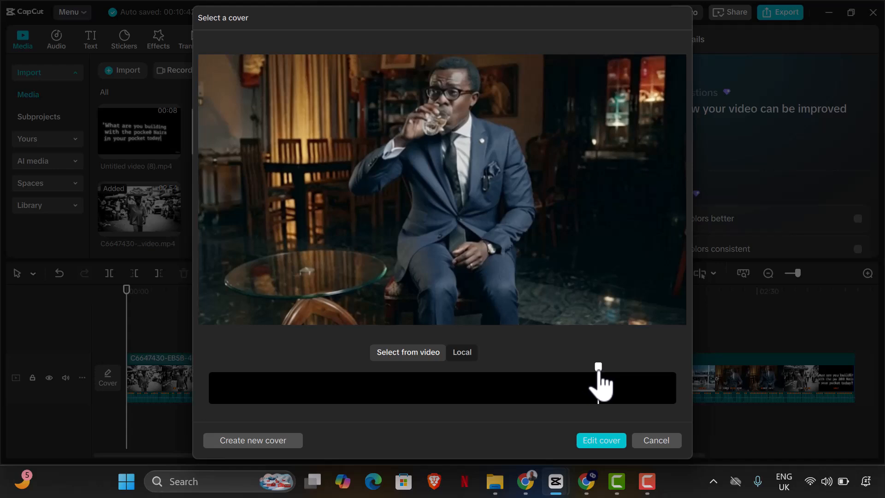
left_click(603, 372)
left_click_drag(604, 375, 575, 375)
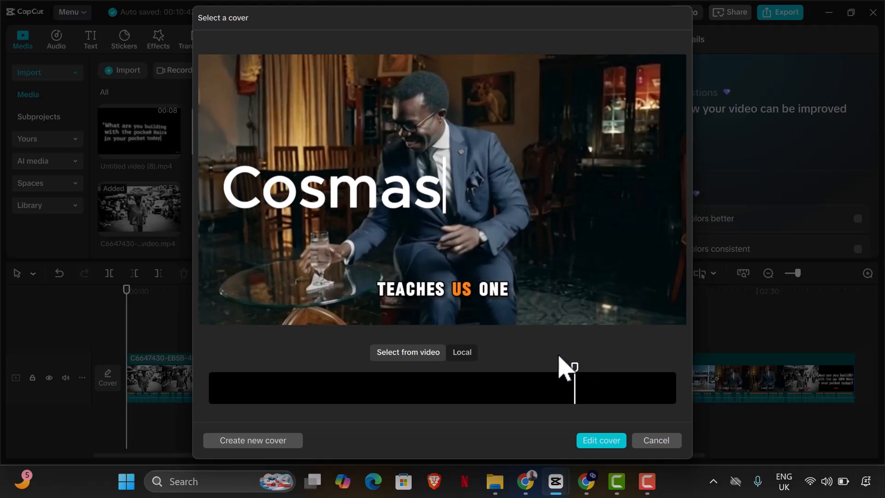
left_click(656, 441)
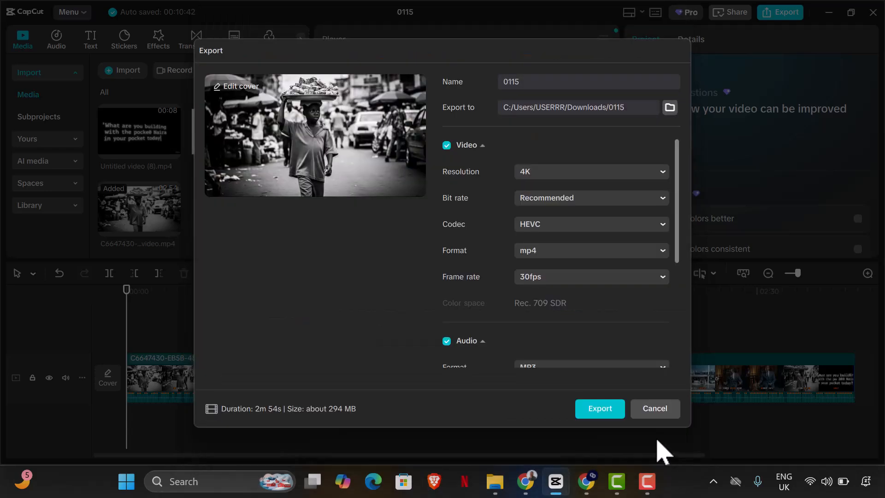
left_click(652, 413)
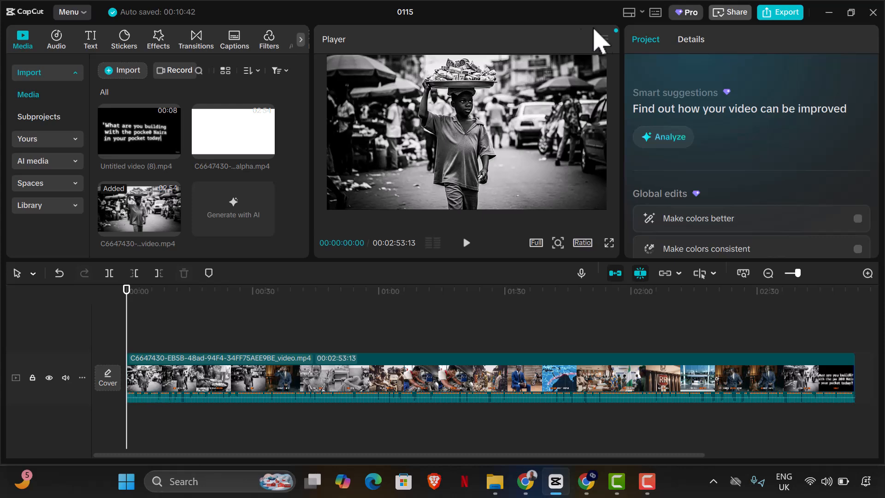
Step: Reopen the export's cover selection and pick a frame near the video's end showing the Businessknob logo
left_click(768, 17)
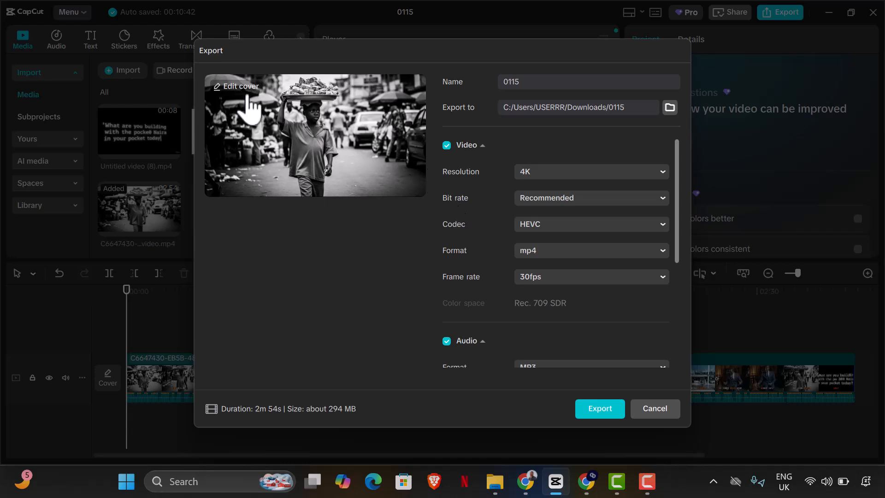
left_click(237, 92)
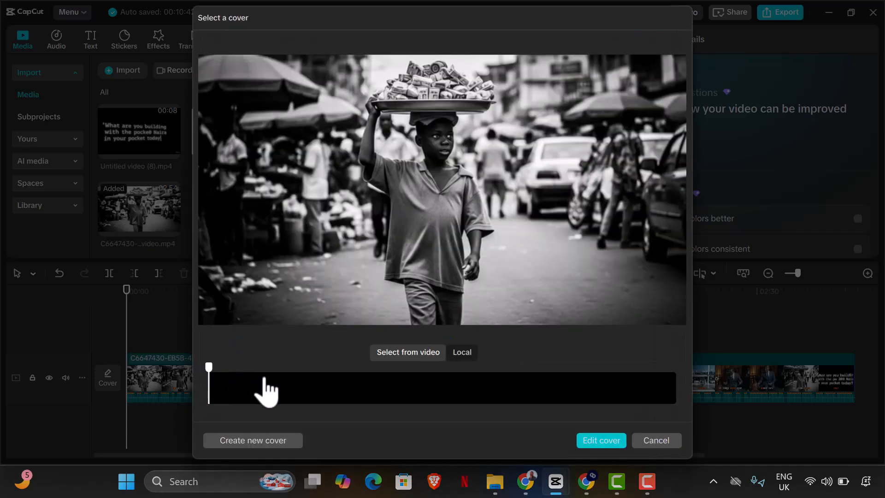
left_click(538, 393)
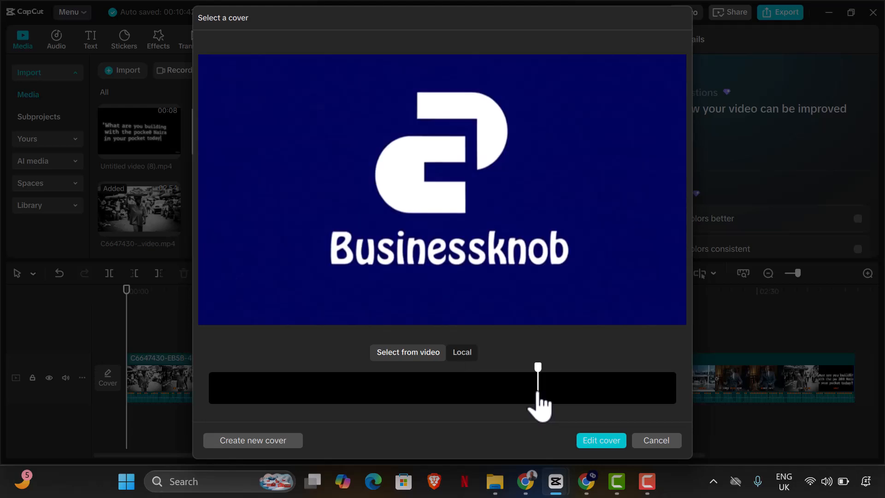
left_click(488, 397)
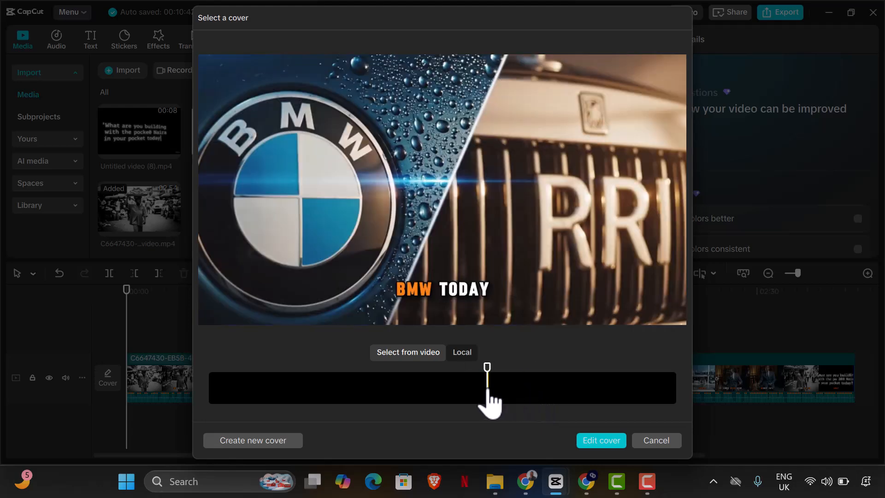
left_click_drag(483, 375, 646, 408)
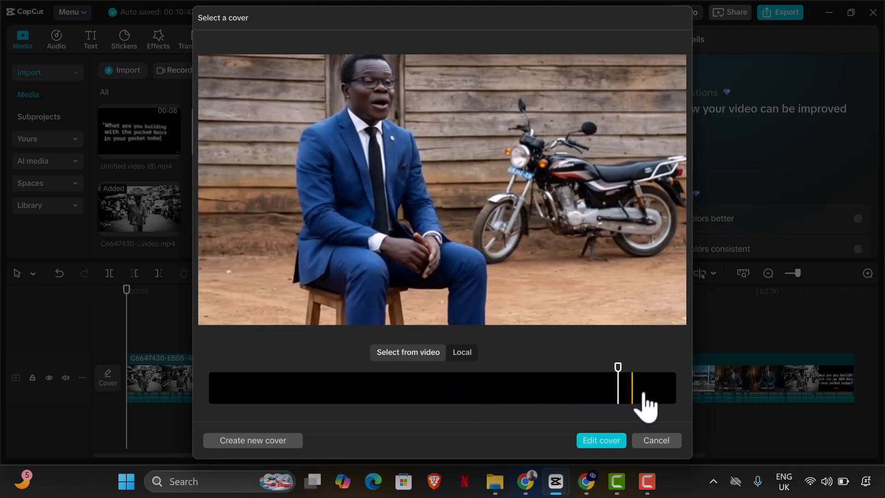
left_click(667, 395)
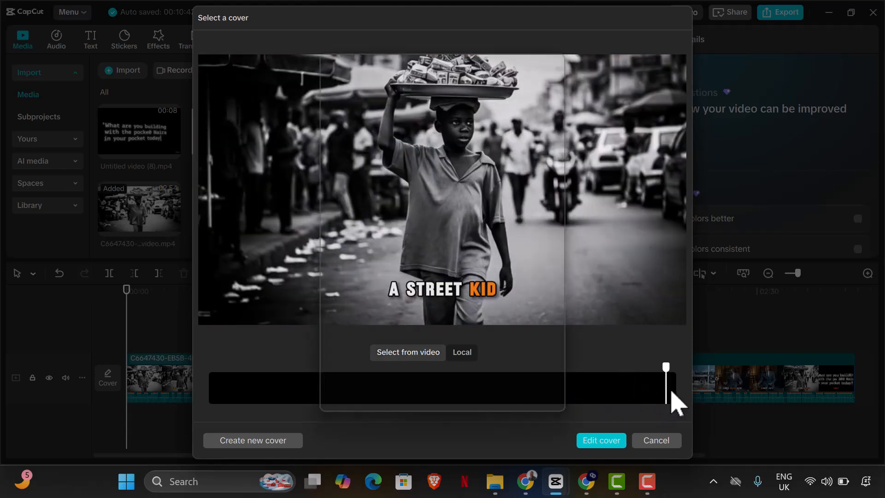
left_click(553, 66)
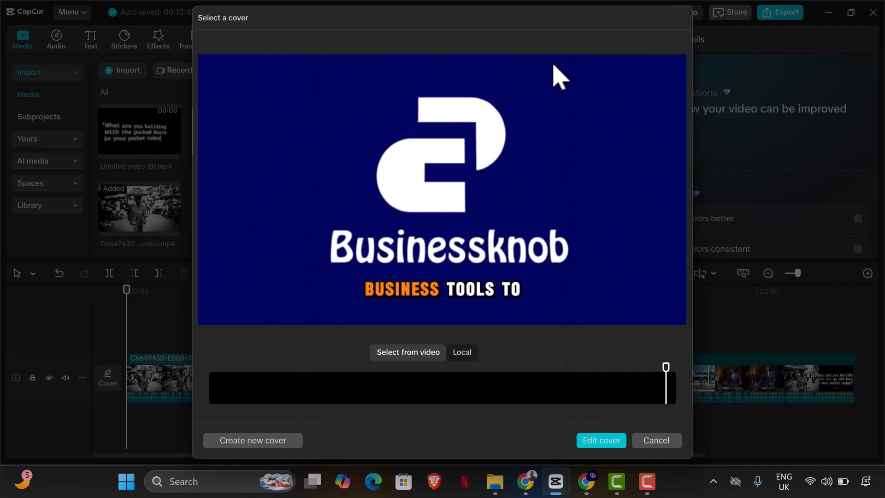
left_click(674, 389)
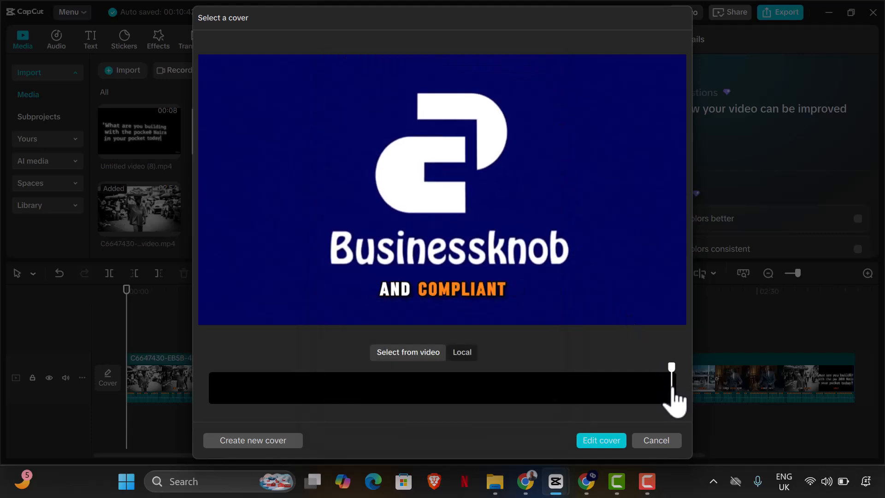
left_click(662, 387)
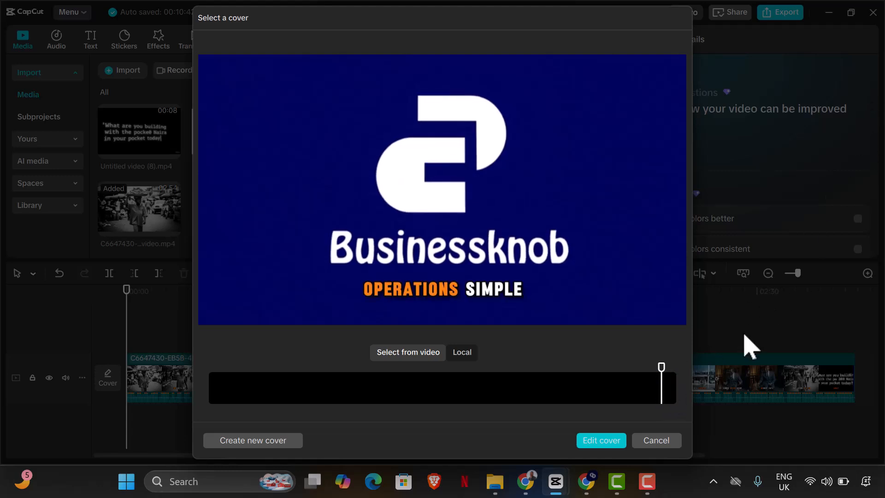
left_click(658, 387)
left_click(656, 385)
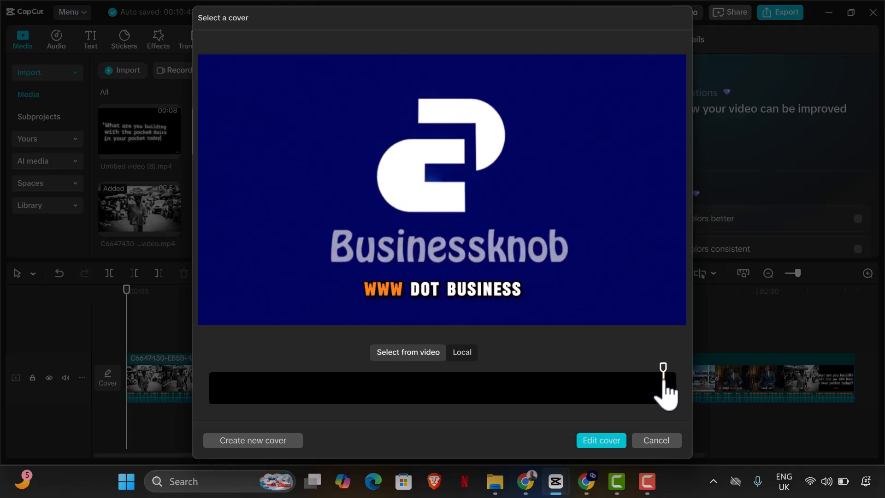
left_click(670, 387)
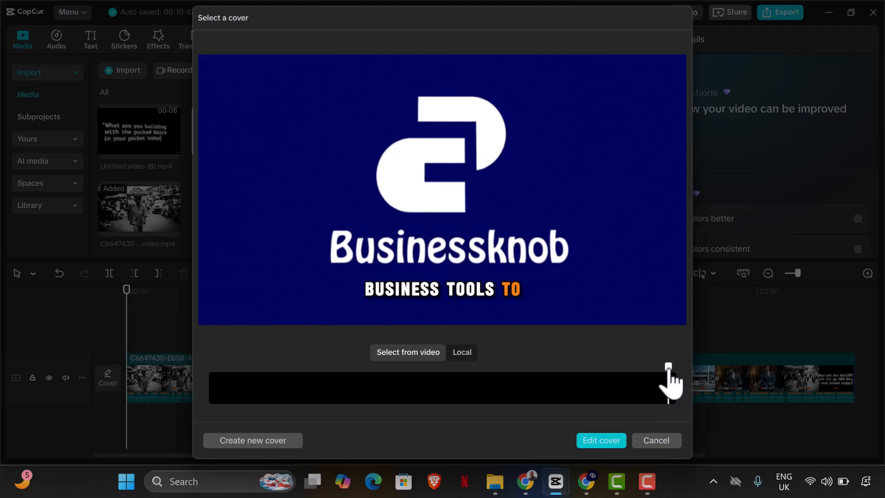
left_click(672, 375)
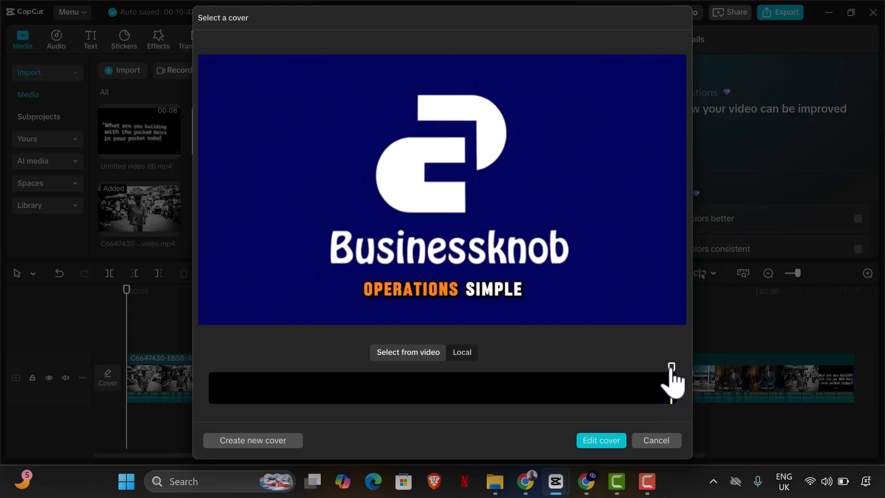
left_click(671, 374)
left_click(666, 380)
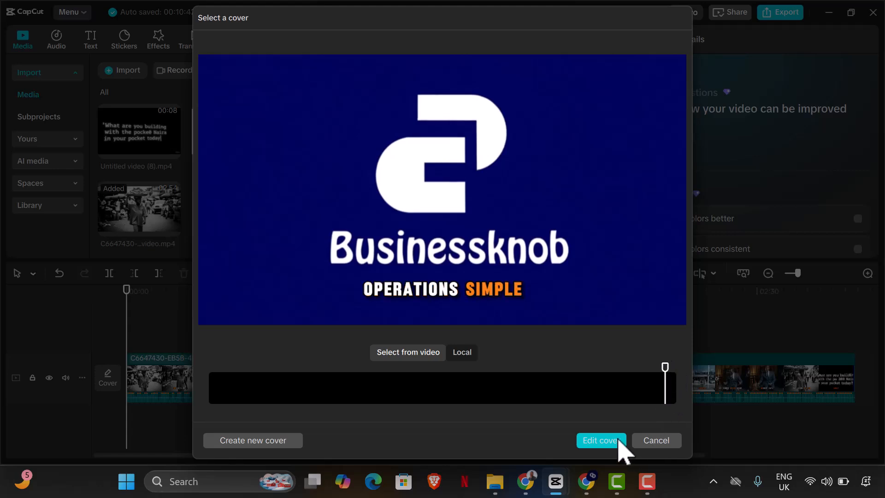
Step: Open the cover design editor with that frame and open its image upload panel
left_click(599, 440)
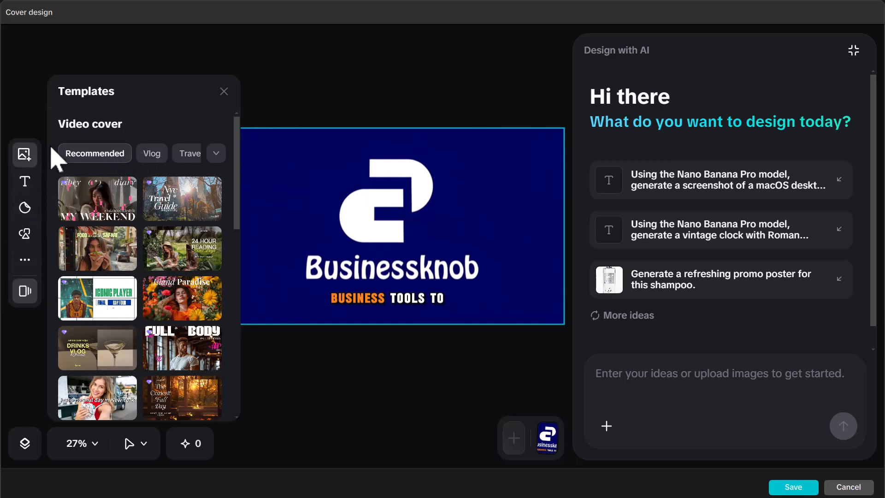
left_click(541, 442)
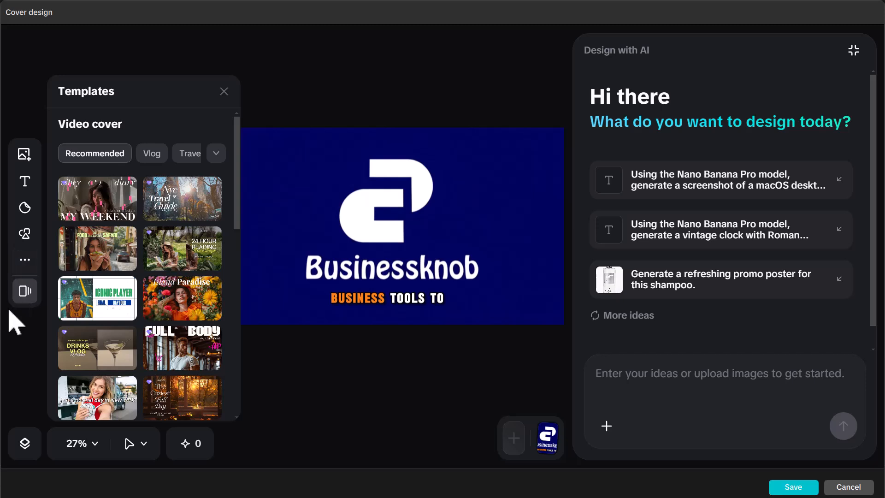
left_click(25, 155)
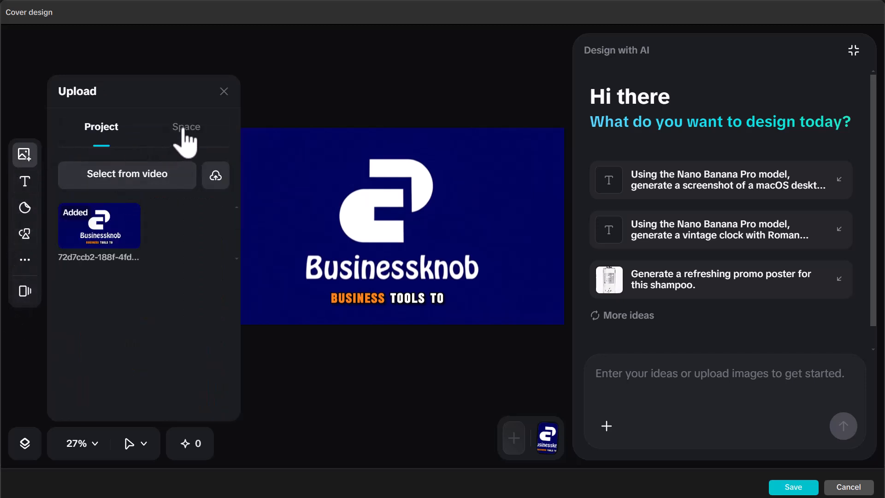
left_click(161, 178)
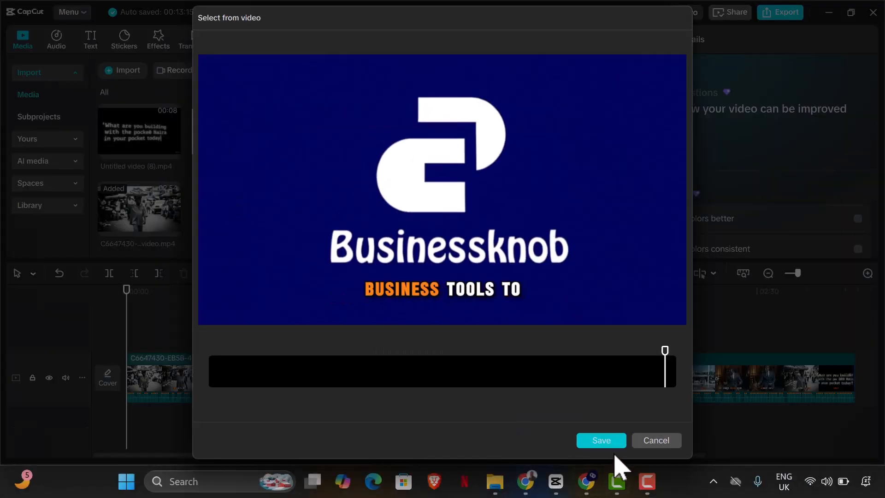
left_click(651, 441)
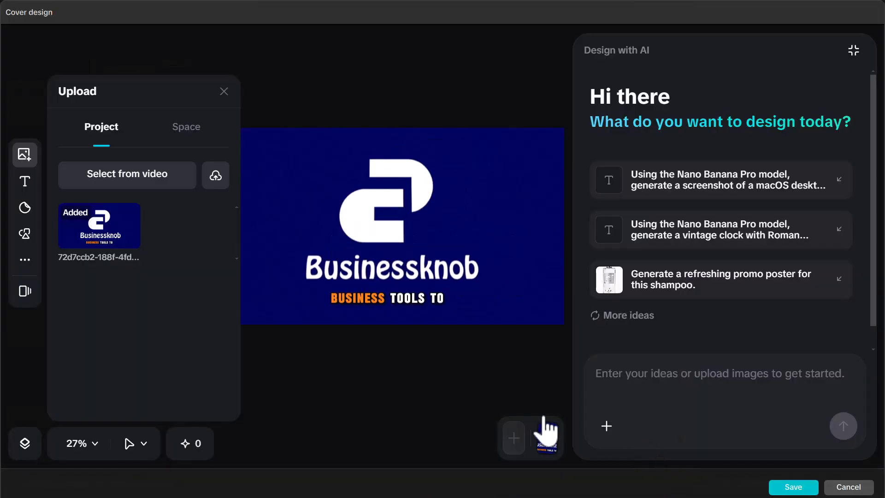
Step: Upload the Official Logo PNG from the Business Knob folder in Documents into the cover design
left_click(217, 178)
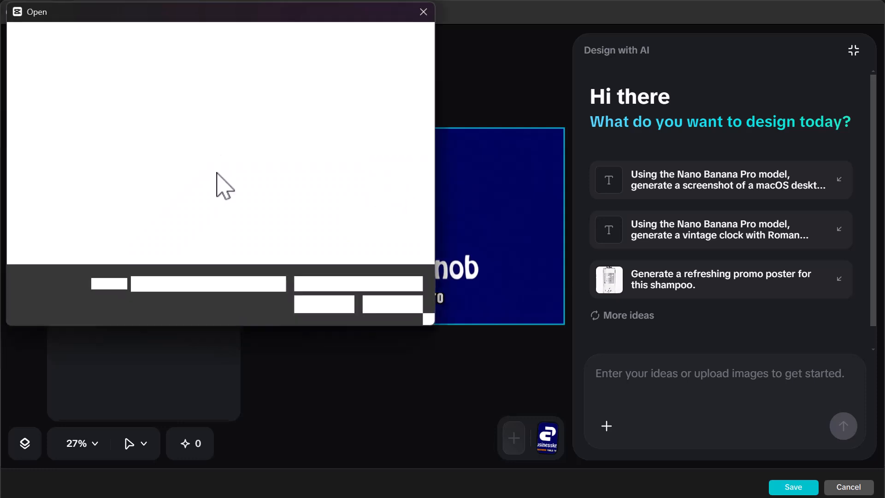
scroll(60, 212, "down", 5)
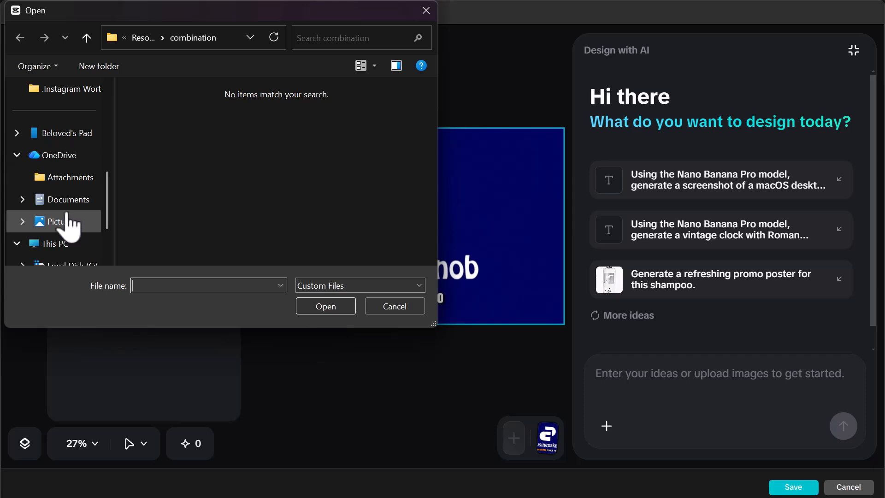
left_click(76, 202)
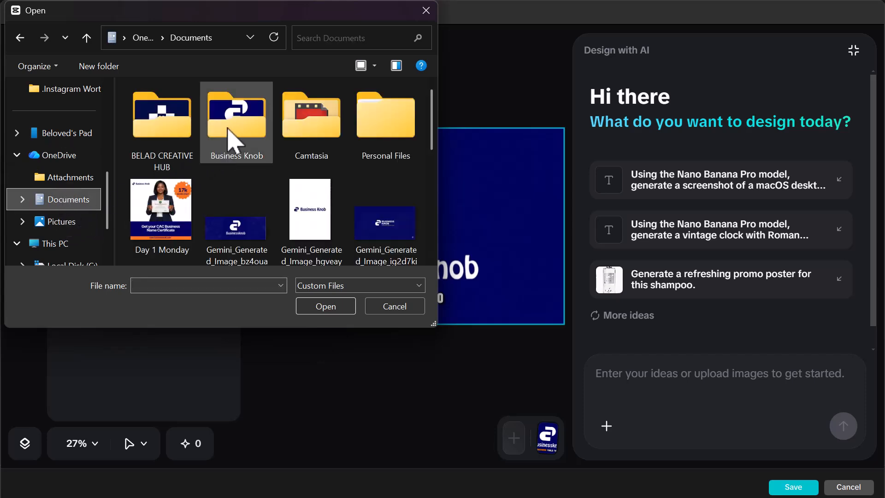
double_click(230, 134)
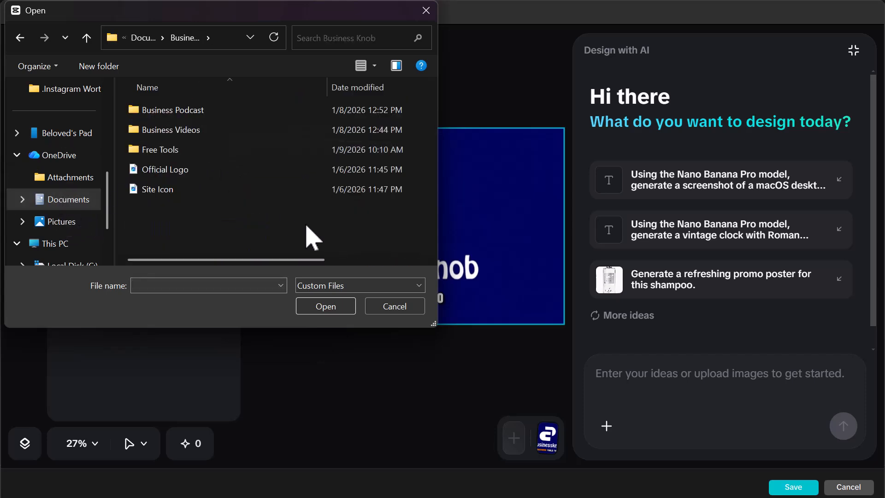
left_click(364, 72)
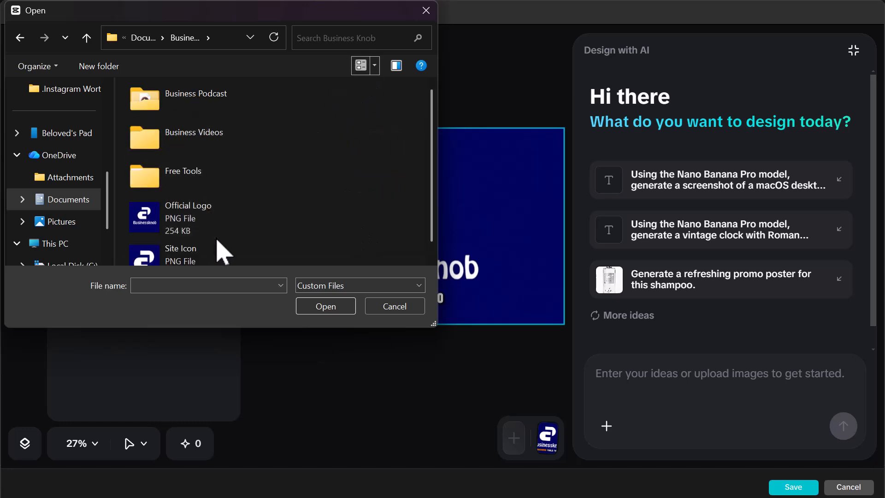
left_click(213, 229)
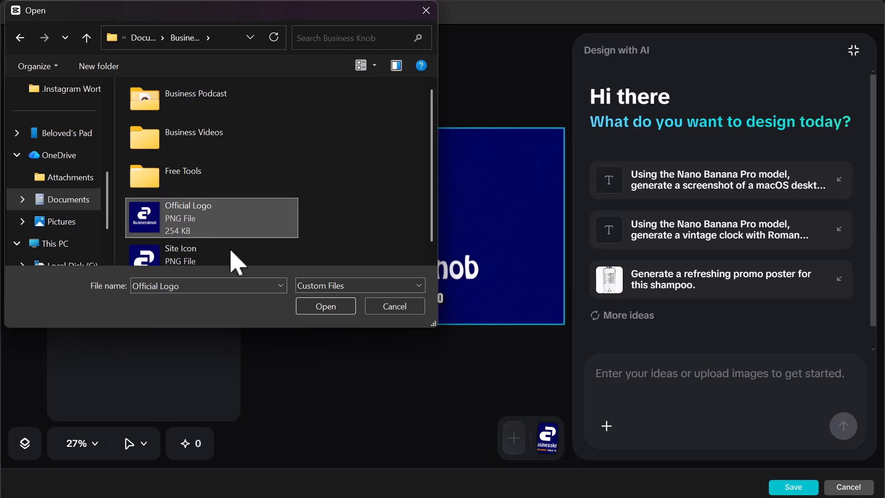
left_click(327, 308)
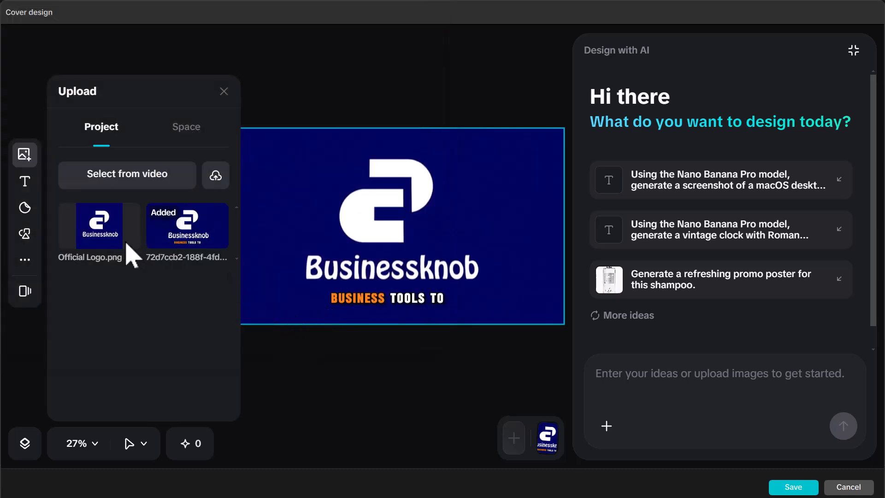
Step: Place the Official Logo on the cover, enlarge it to fill the canvas, and save the cover design
left_click(125, 253)
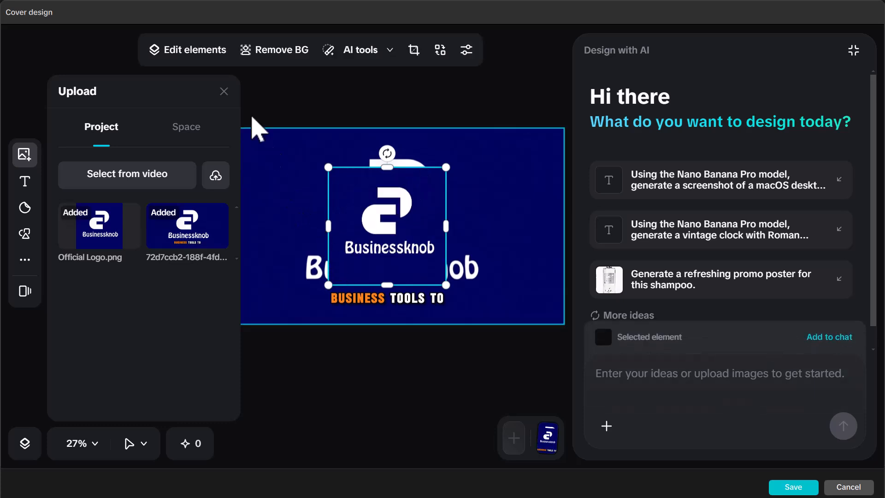
left_click(224, 91)
left_click_drag(301, 226, 200, 161)
left_click_drag(279, 249, 429, 390)
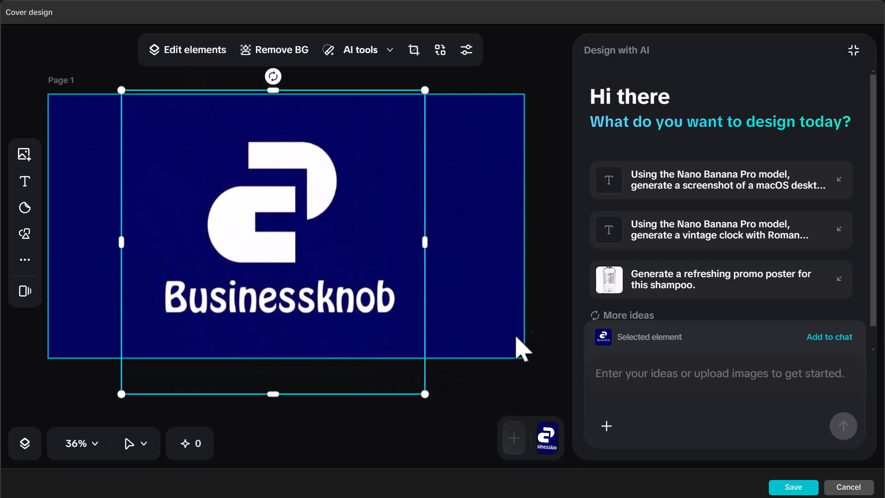
left_click(540, 304)
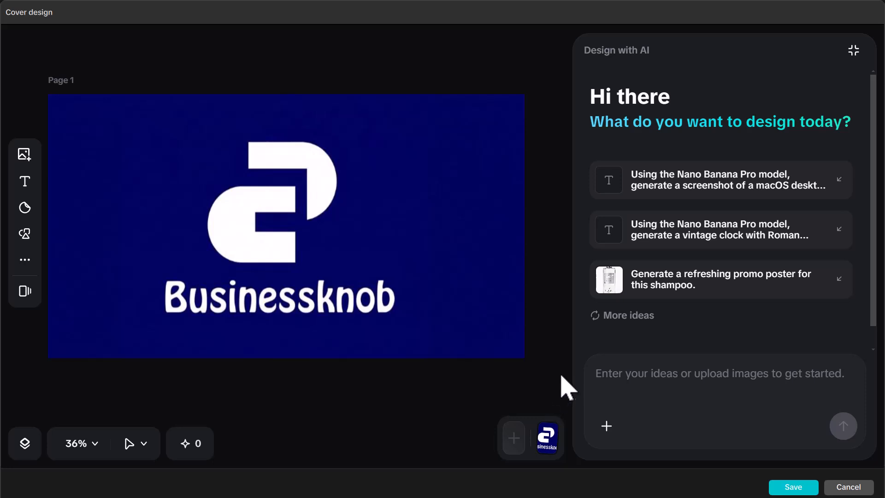
left_click(785, 489)
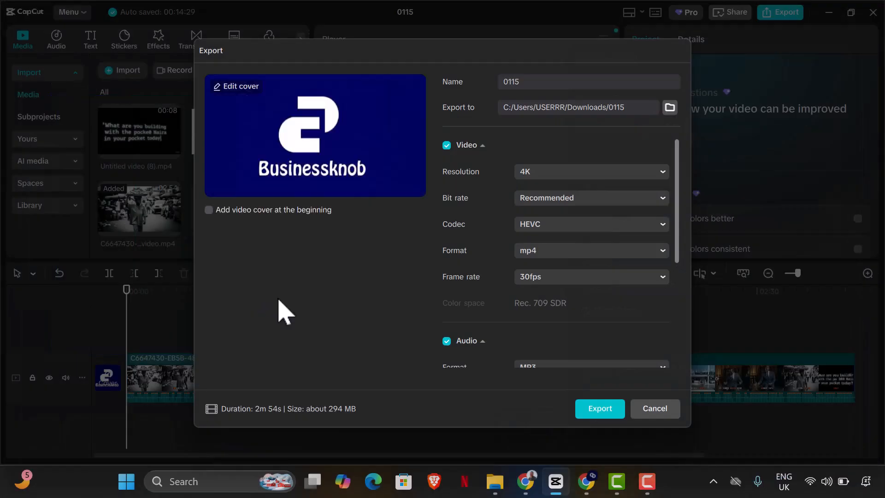
Step: Switch to the browser, open a new tab, and open a recent untitled document in Google Docs
left_click(526, 490)
scroll(378, 184, "up", 2)
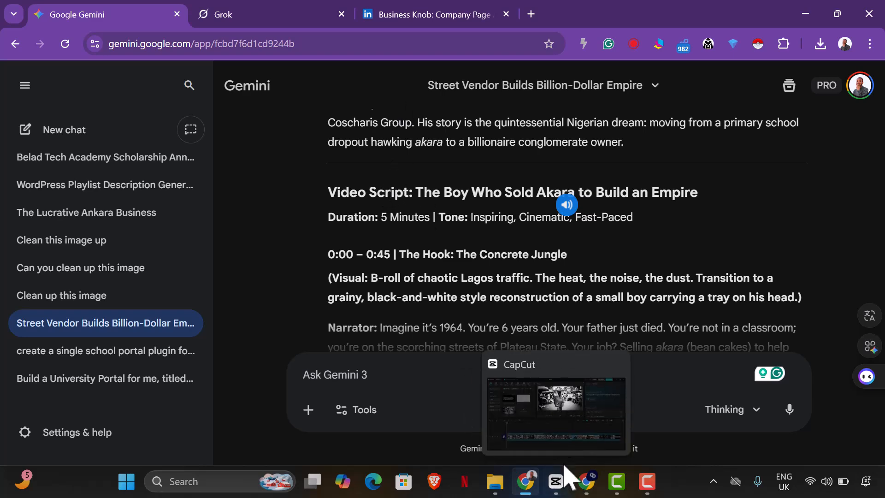
left_click(406, 20)
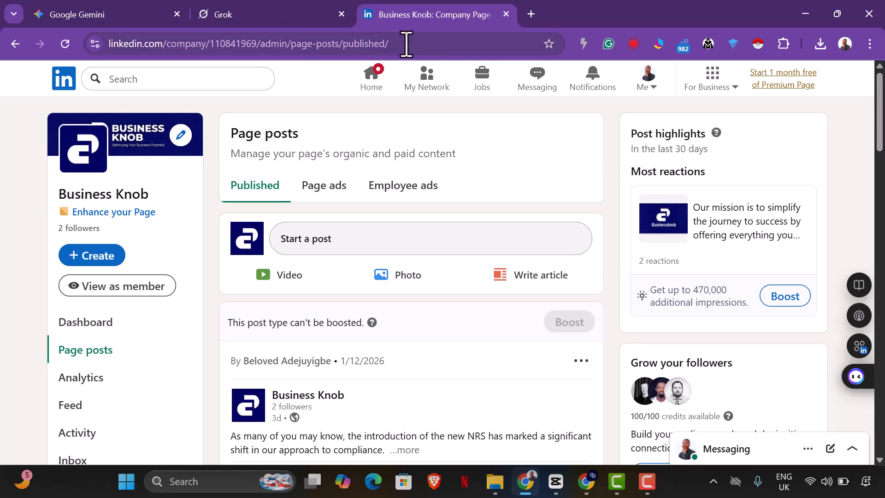
left_click(531, 21)
type("google")
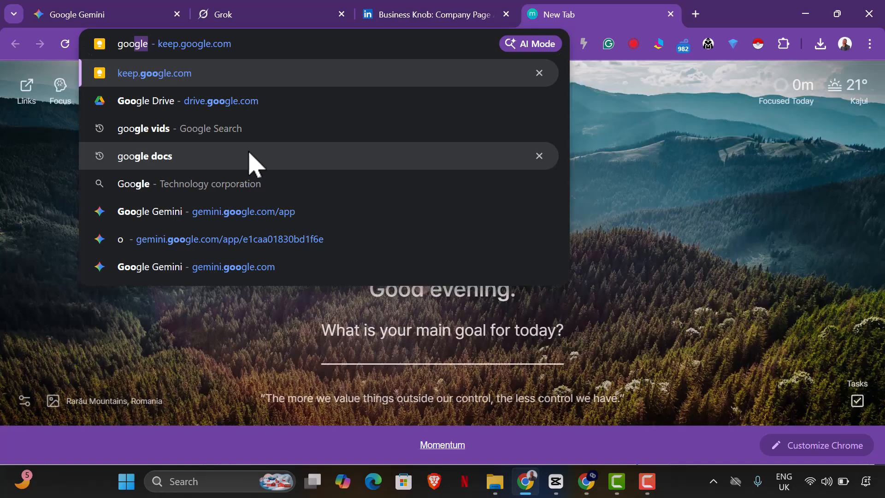
left_click(249, 154)
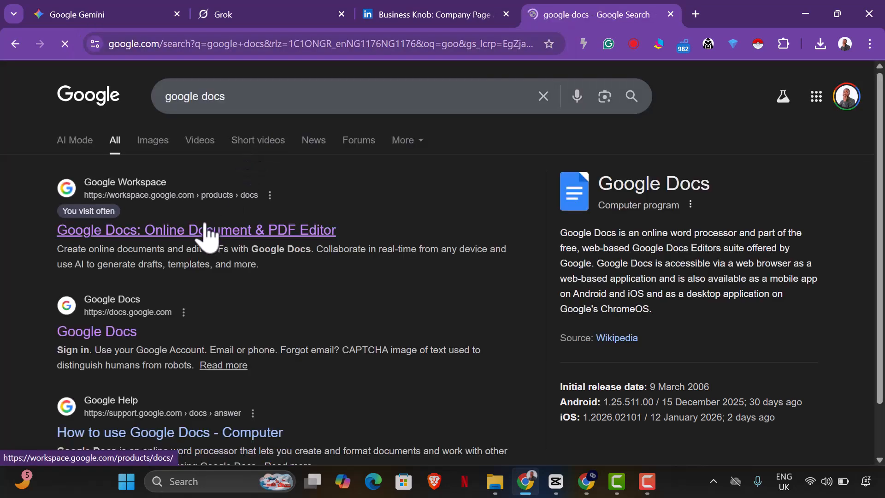
left_click(206, 229)
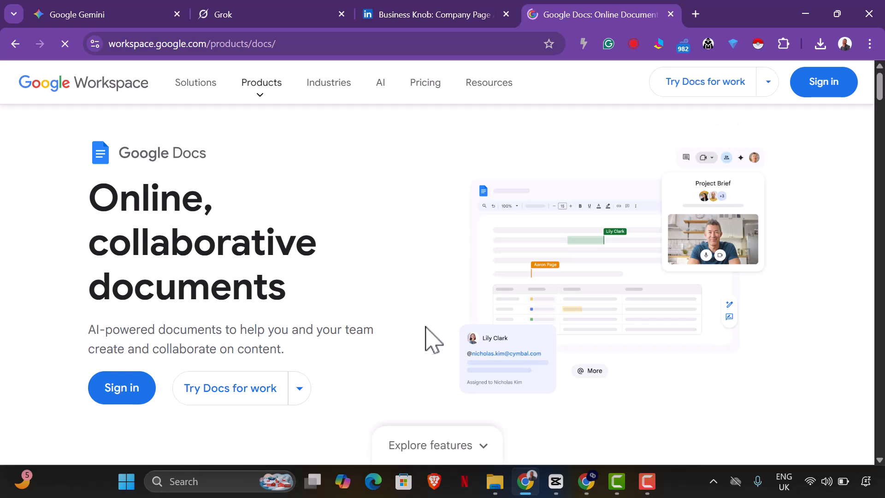
left_click(136, 405)
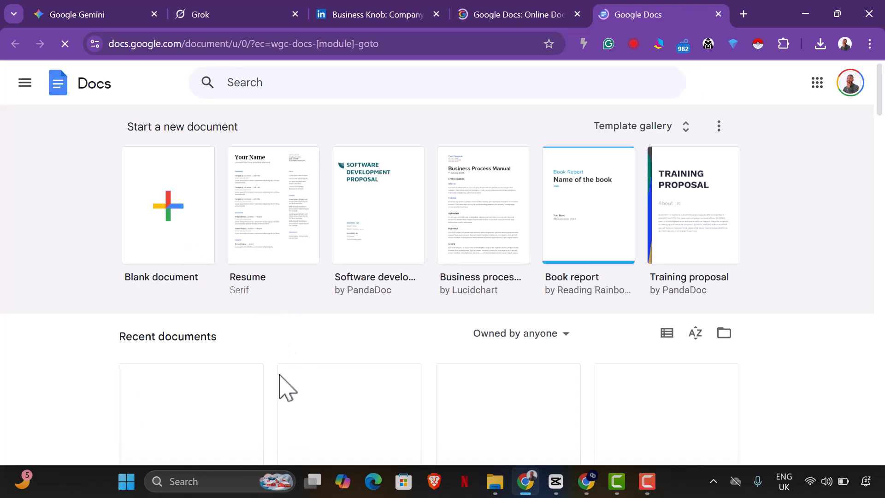
scroll(286, 394, "down", 3)
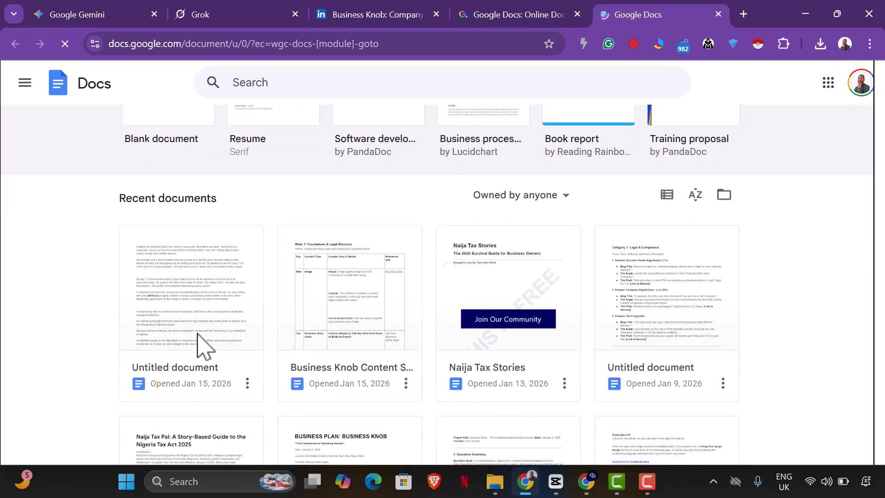
left_click(203, 337)
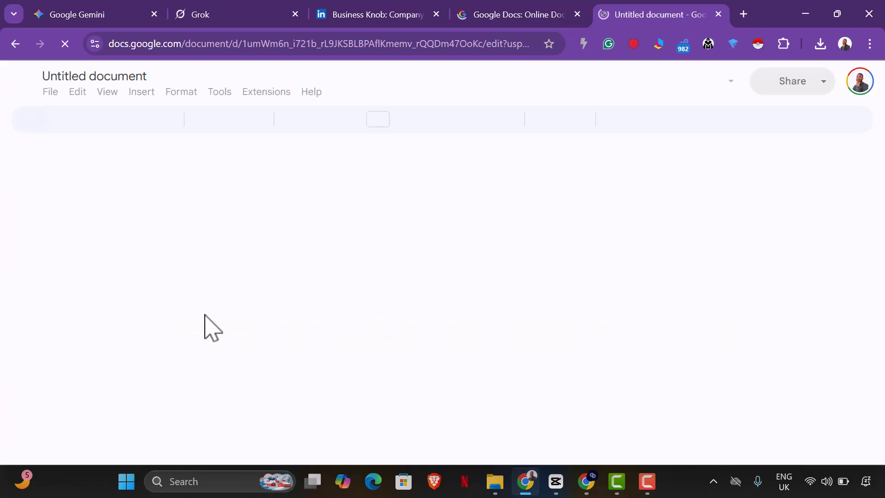
Step: Copy the script title from Gemini and paste it as the export name "The Boy Who Sold Akara to Build an Empire"
left_click(89, 21)
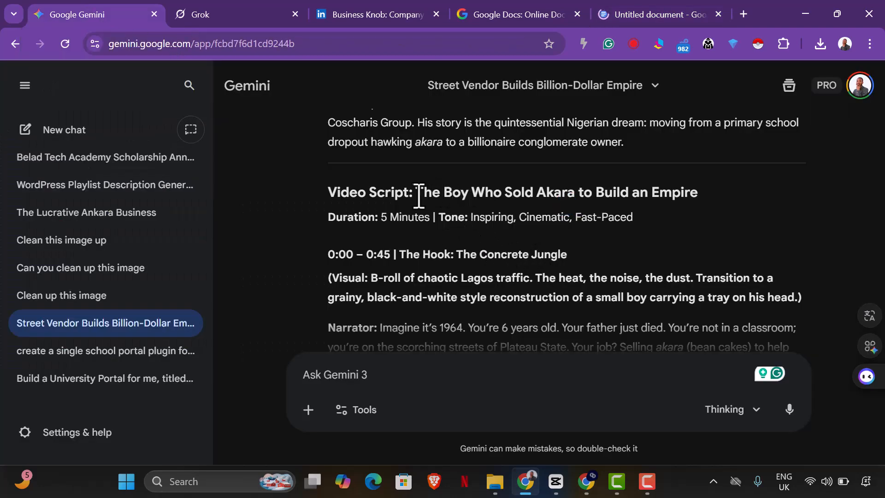
left_click_drag(420, 196, 705, 206)
key("ctrl+c")
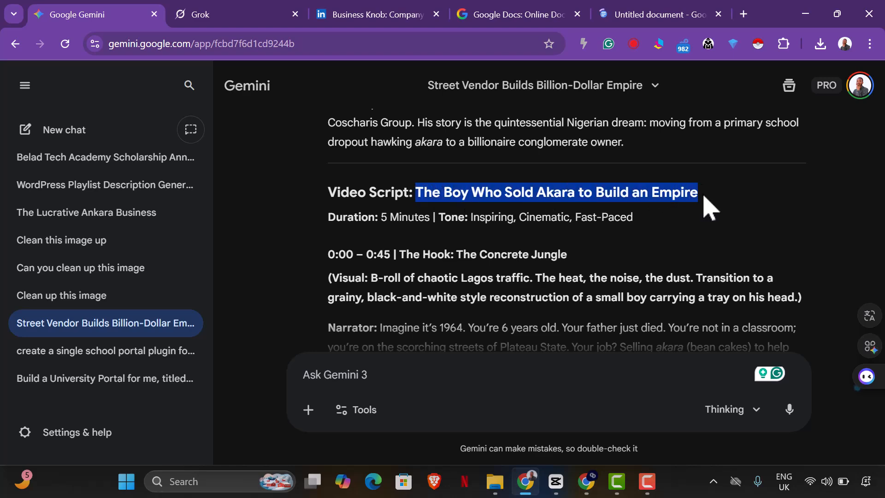
right_click(667, 194)
left_click(523, 211)
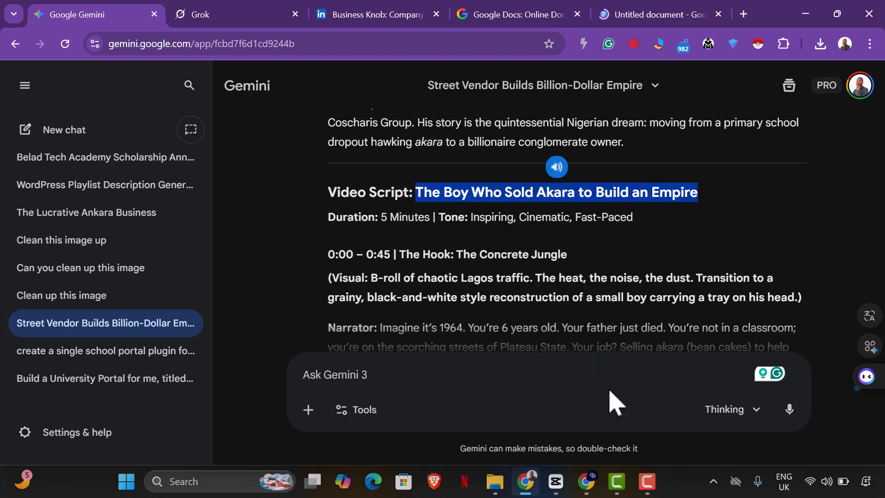
left_click(617, 489)
left_click(556, 481)
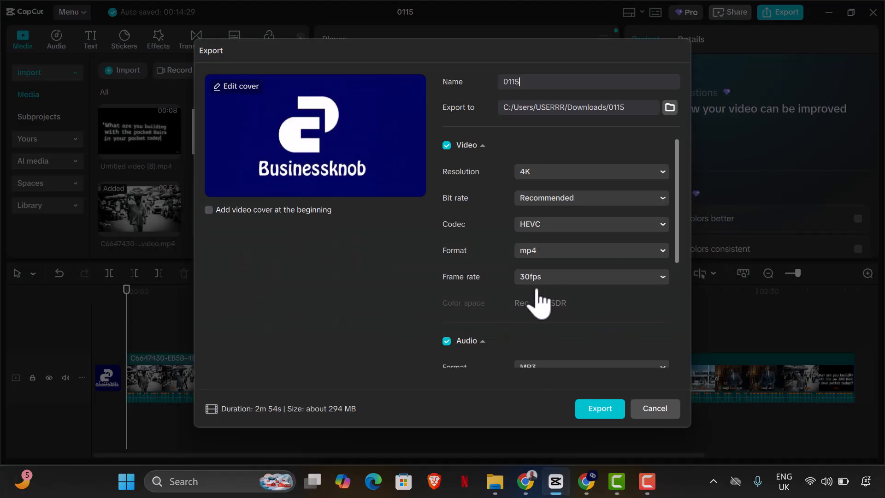
key("ctrl+v")
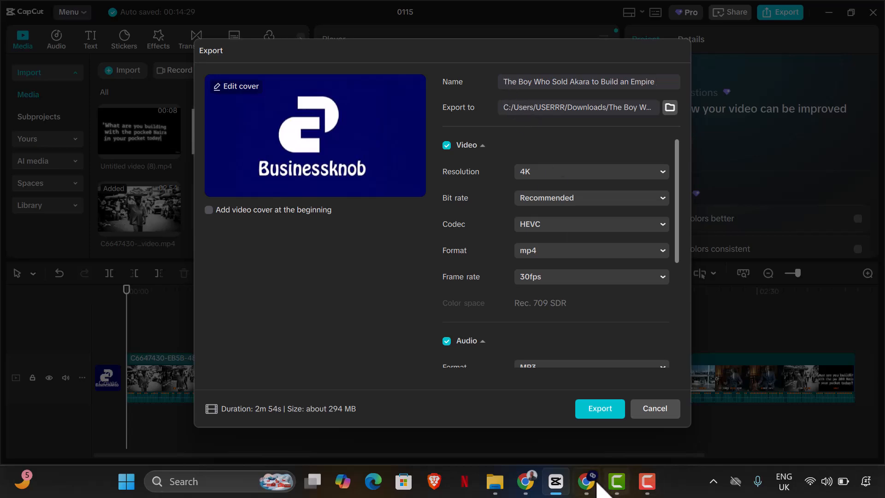
Step: Try adding "Cosmas Maduka" from the Gemini script to the export name, then delete it again
left_click(536, 484)
scroll(503, 276, "down", 5)
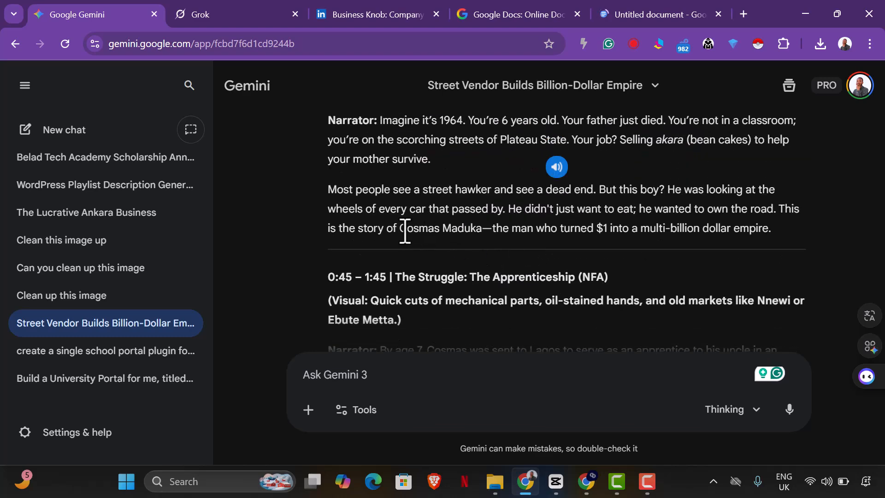
left_click_drag(406, 230, 488, 236)
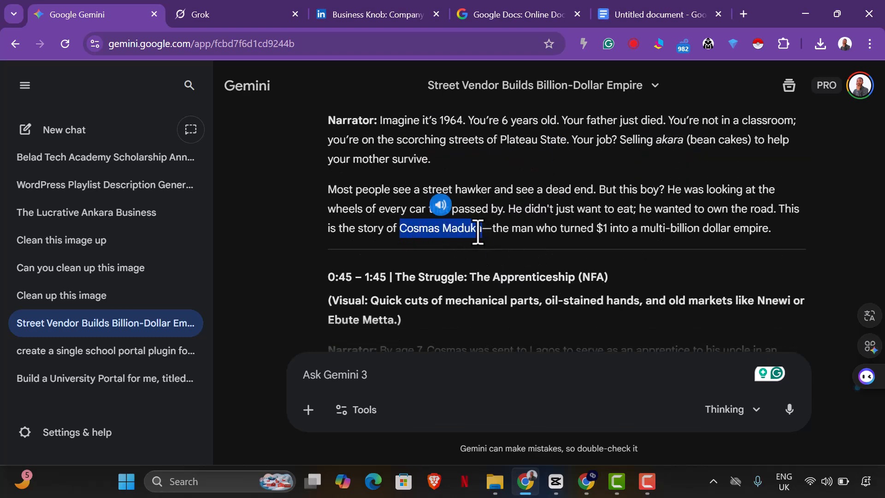
right_click(497, 233)
left_click(515, 210)
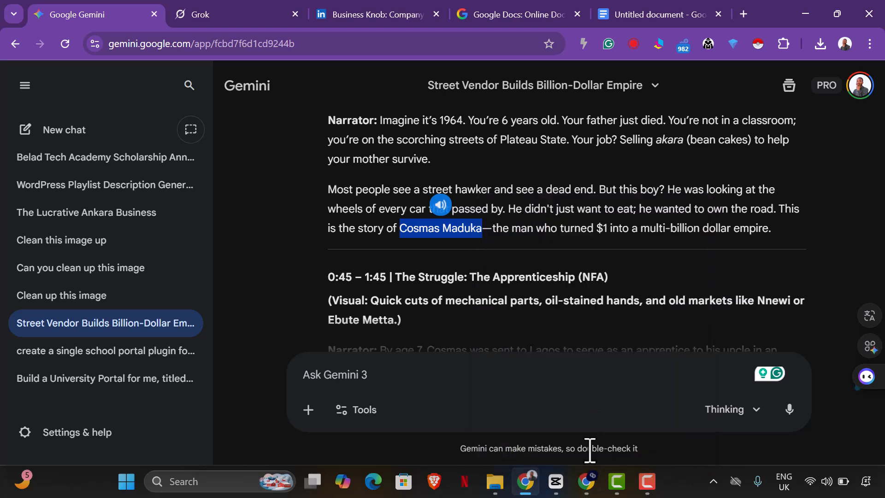
left_click(556, 481)
left_click(508, 82)
key("ctrl+v")
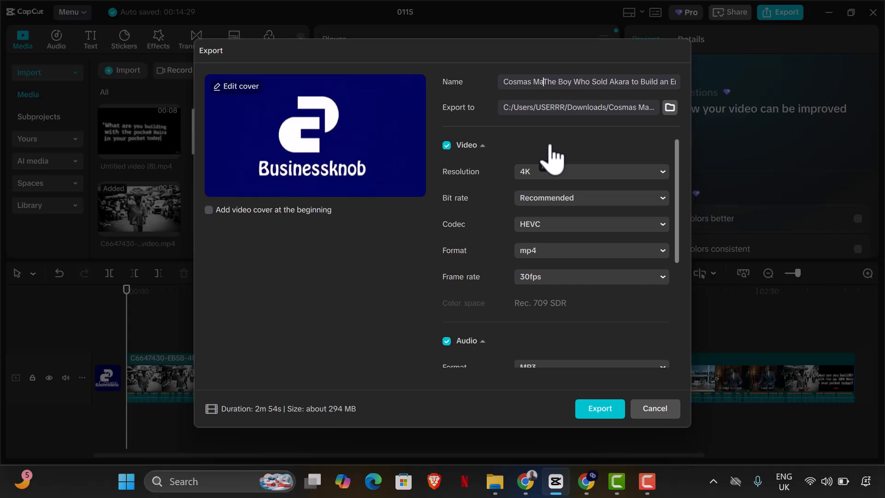
key("BackSpace")
key("BackSpace")
key("BackSpace")
key("BackSpace")
key("BackSpace")
key("BackSpace")
key("BackSpace")
key("BackSpace")
key("BackSpace")
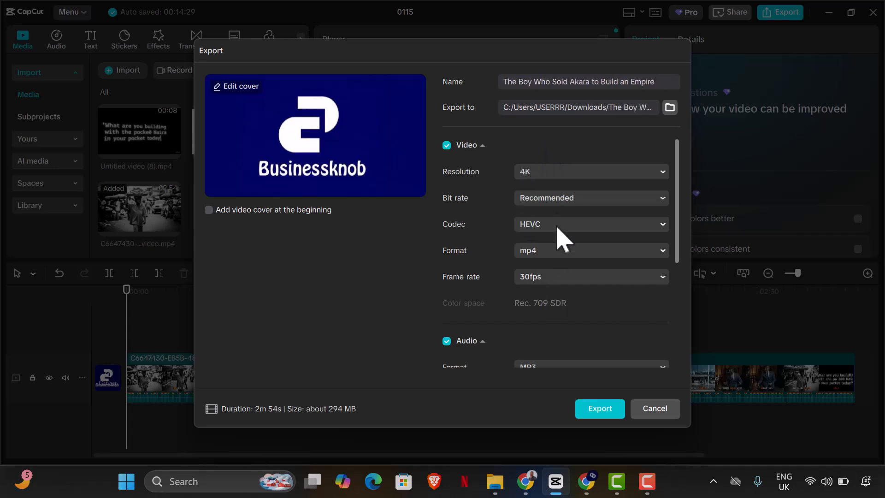
Step: Start exporting the video with the new name and cover
scroll(579, 370, "down", 2)
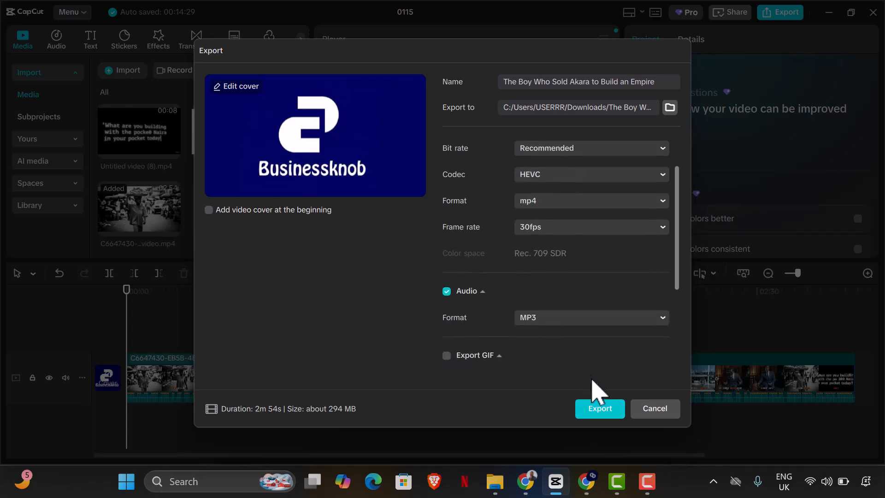
left_click(601, 409)
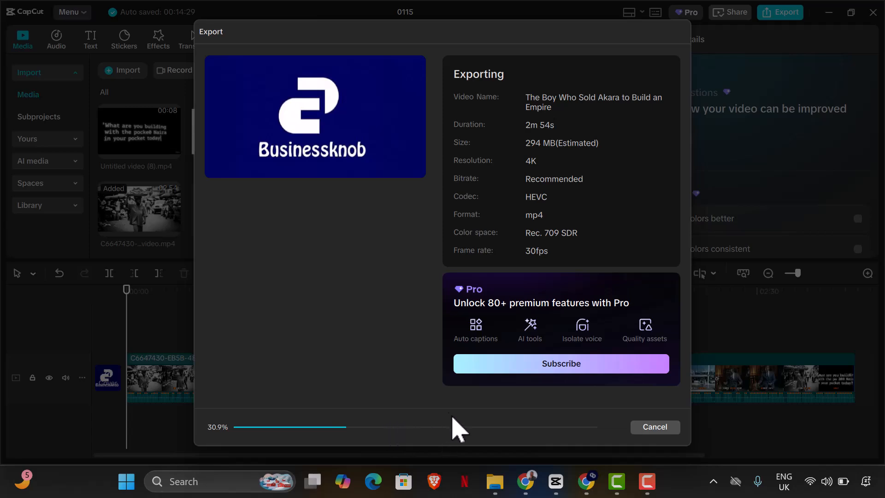
Step: Ask Gemini to "Create a linkedin video caption for this story"
left_click(525, 481)
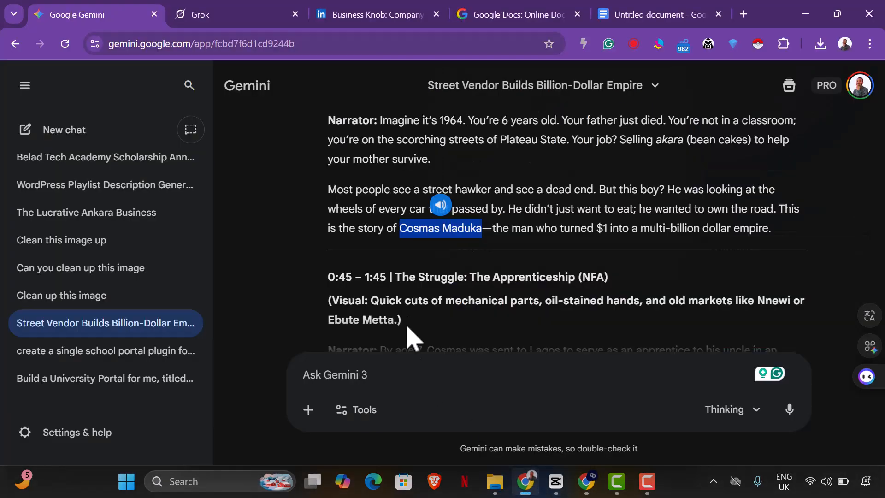
left_click(391, 372)
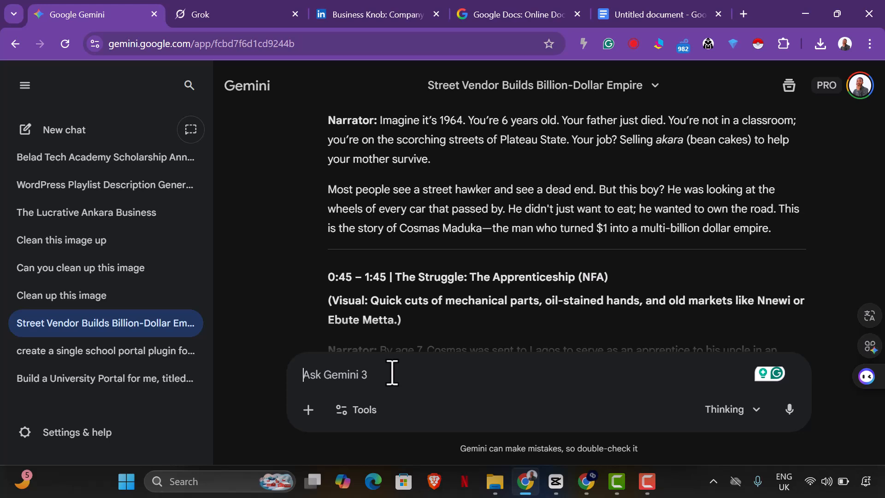
type("Cre")
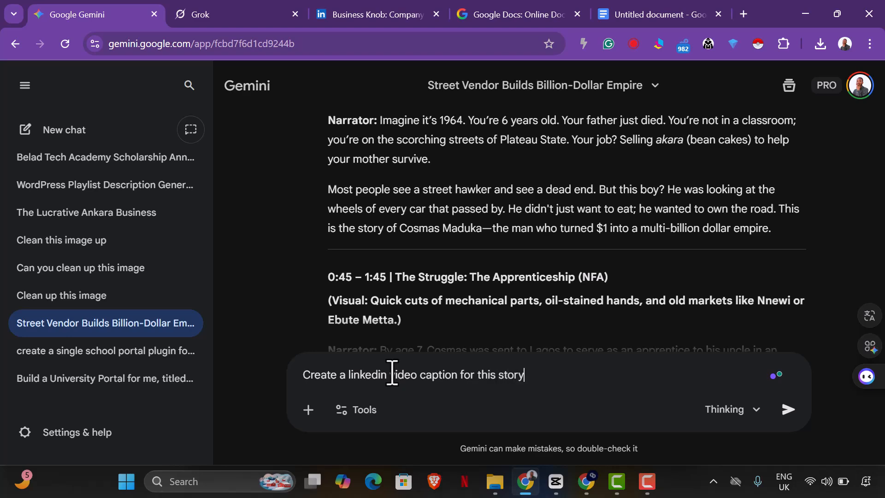
key("Return")
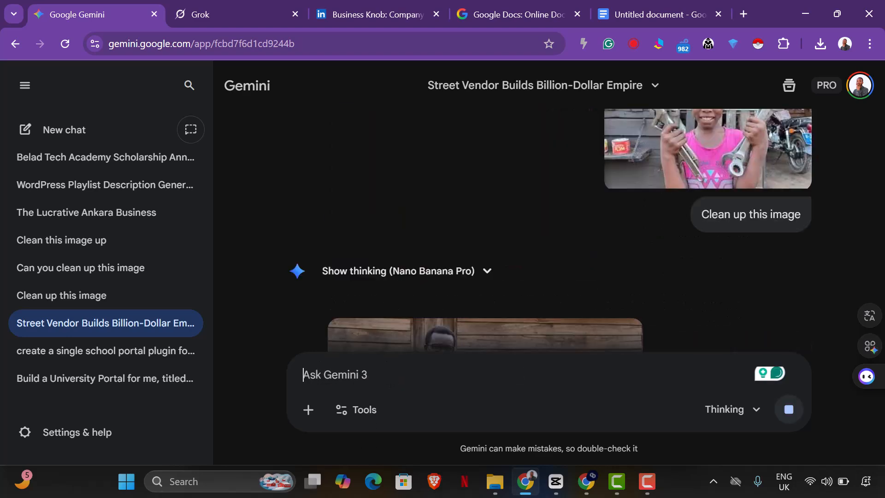
Step: Check the video export progress, then return to the Gemini conversation
left_click(555, 490)
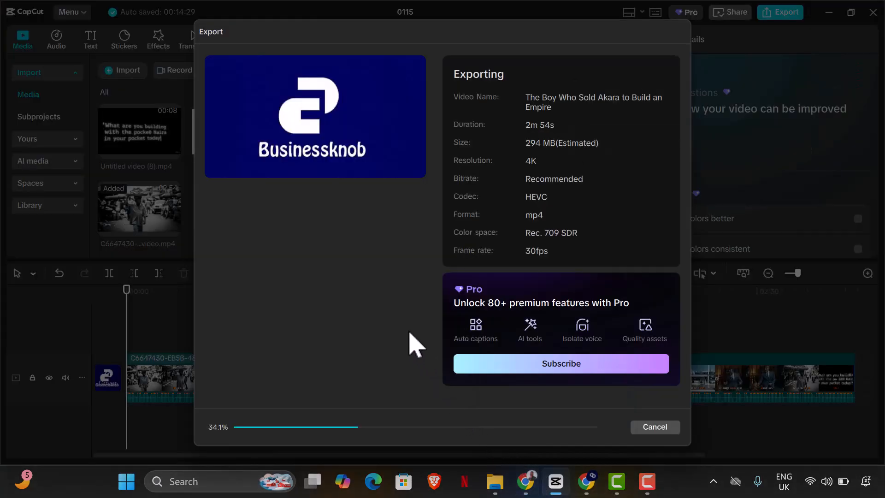
mouse_move(526, 480)
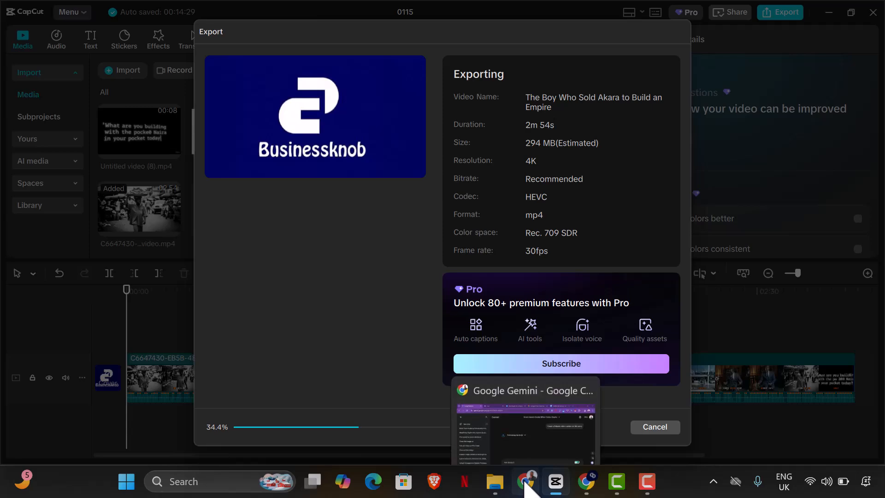
left_click(525, 459)
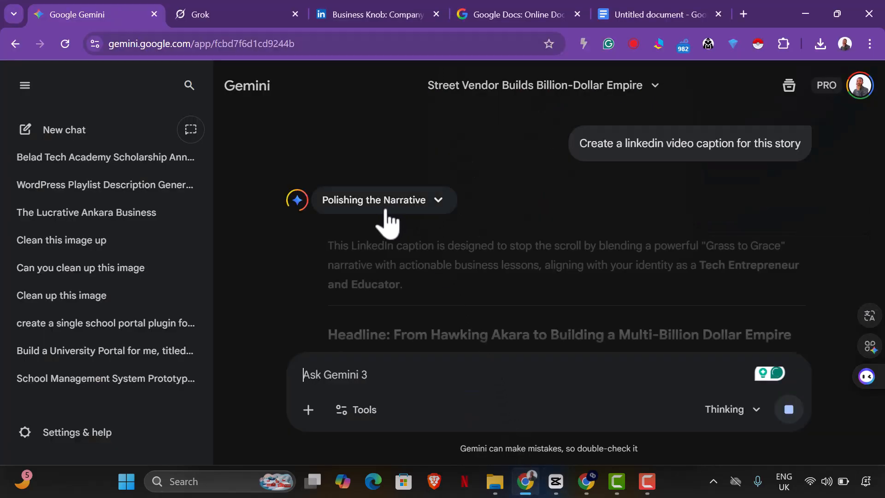
Step: Read through the generated LinkedIn caption, then select it from the opening line through the hashtags and copy it
scroll(396, 257, "down", 2)
scroll(496, 295, "down", 1)
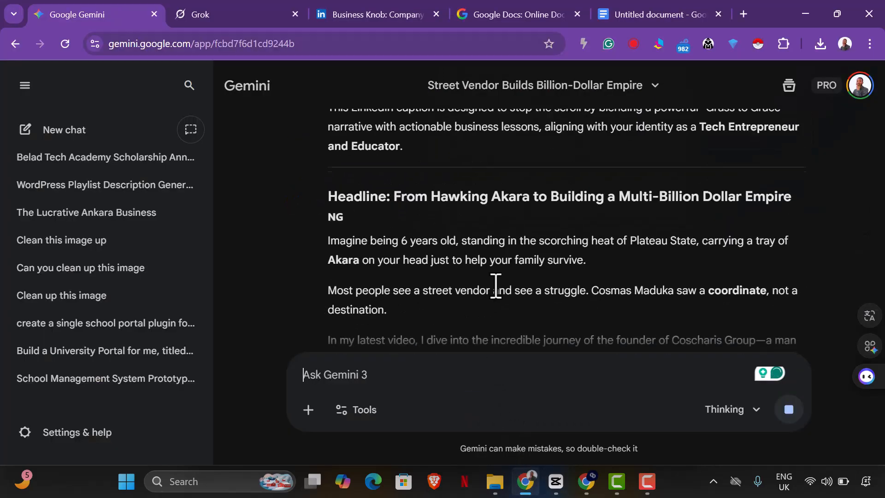
scroll(423, 293, "down", 3)
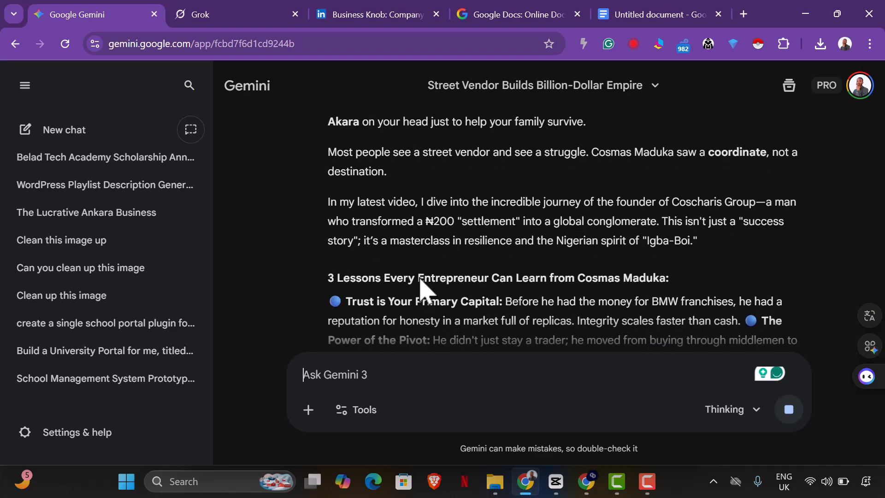
scroll(420, 279, "up", 3)
scroll(406, 258, "down", 4)
scroll(416, 267, "down", 1)
scroll(421, 272, "up", 3)
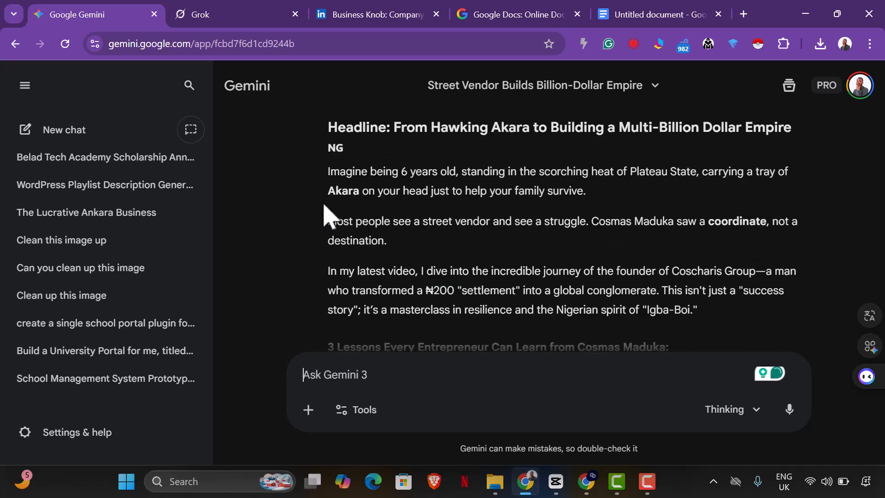
left_click_drag(341, 192, 563, 265)
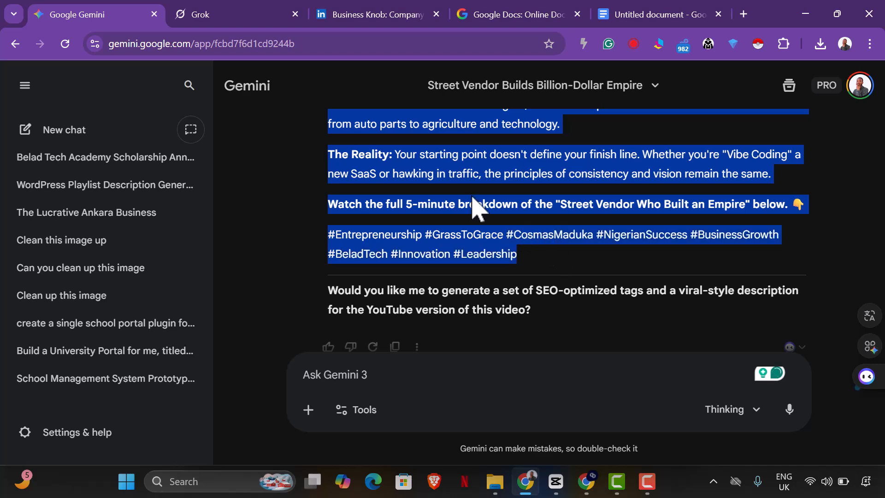
right_click(451, 183)
left_click(502, 204)
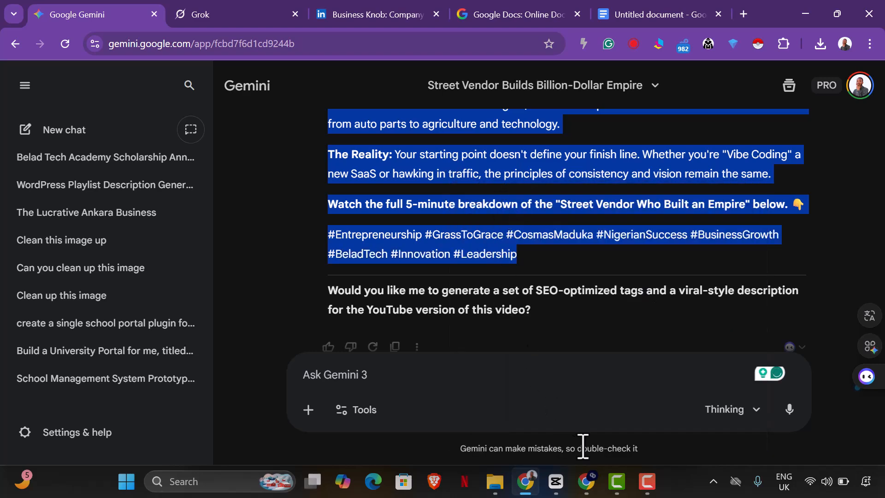
Step: Close the finished export dialog and minimize the video editor
left_click(556, 481)
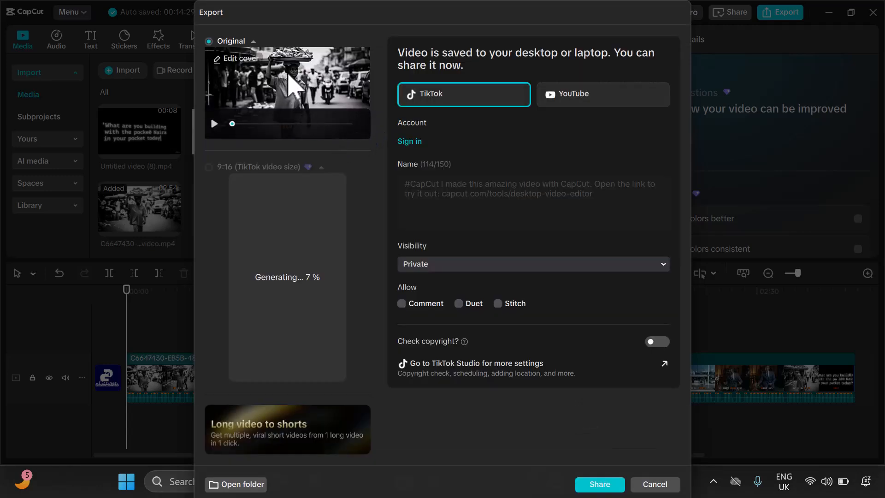
left_click(650, 485)
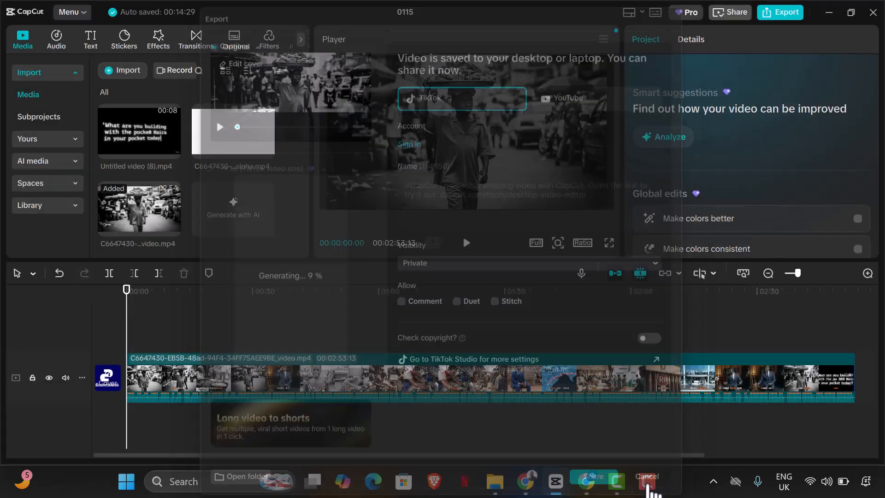
left_click(836, 7)
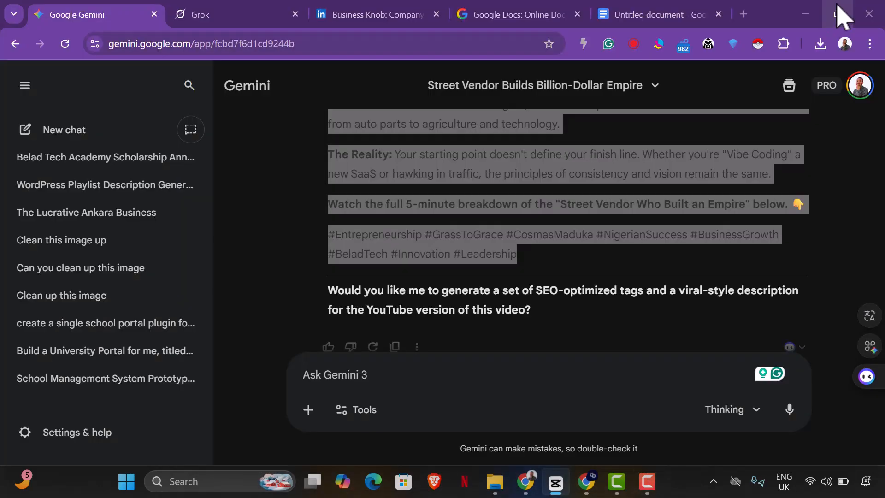
Step: Open the exported "The Boy Who Sold Akara to Build an Empire" folder in Downloads and view its files as large icons
left_click(496, 482)
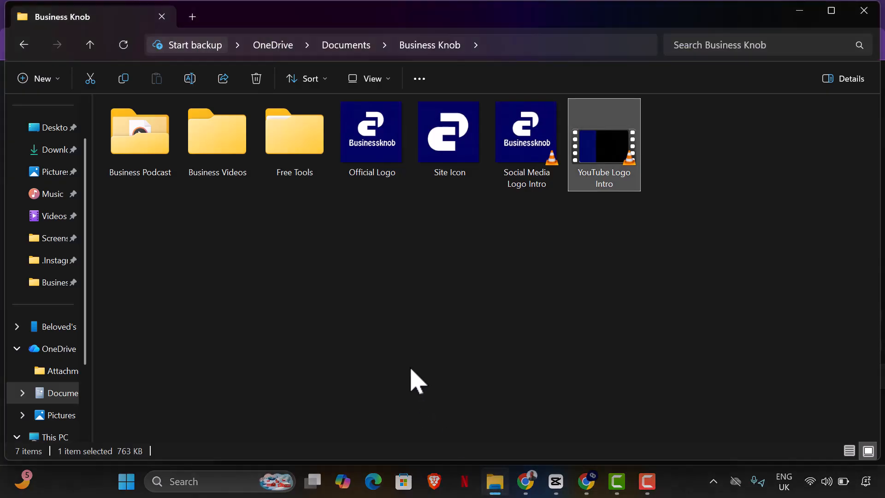
left_click(411, 371)
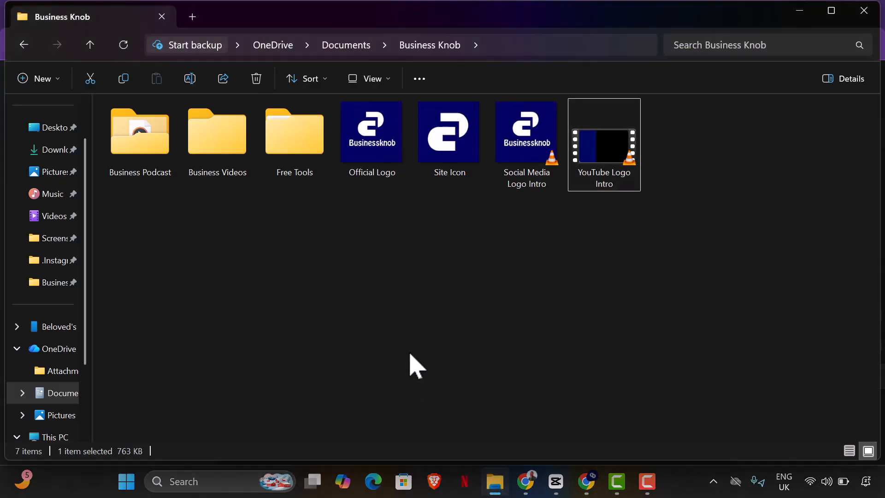
left_click(53, 157)
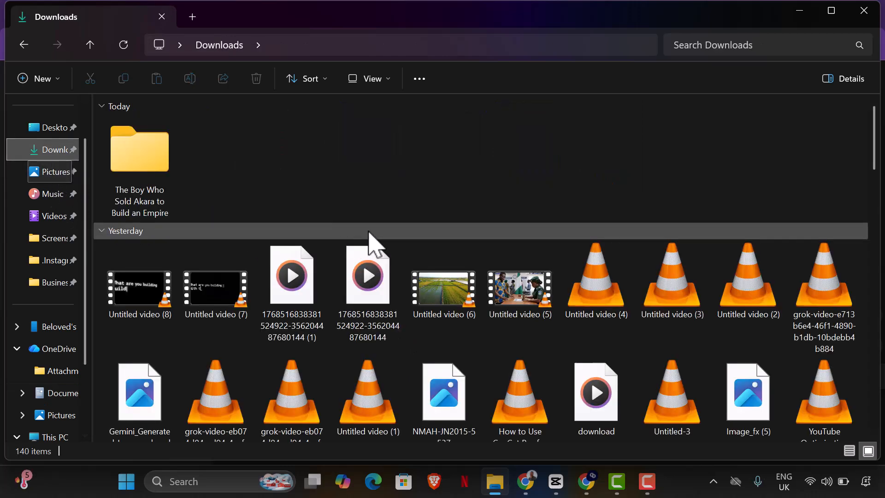
double_click(159, 171)
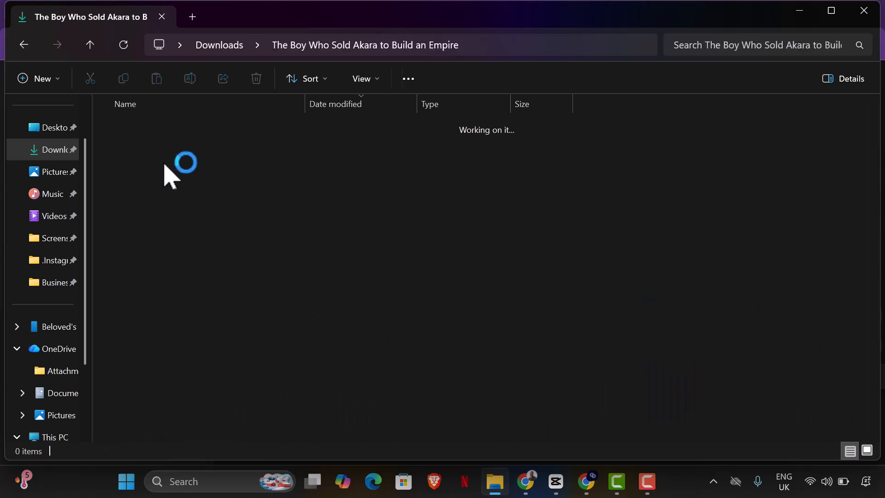
left_click(869, 453)
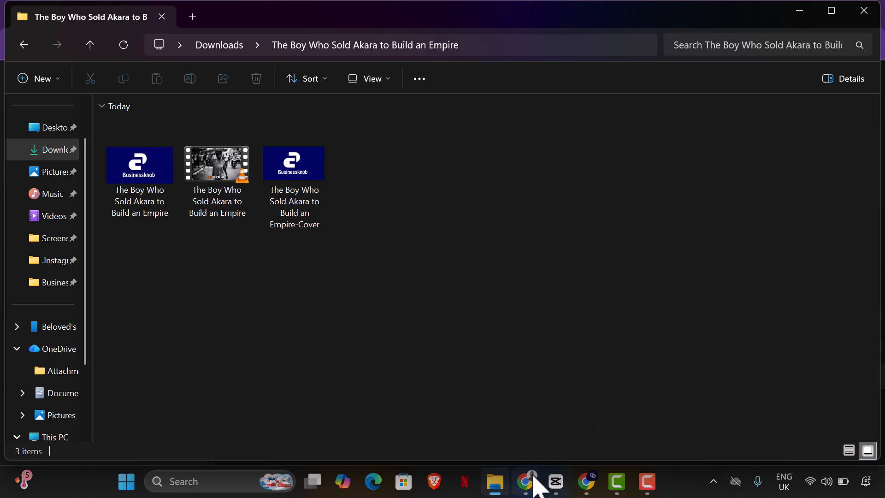
Step: Copy the selected caption in Gemini again
left_click(534, 481)
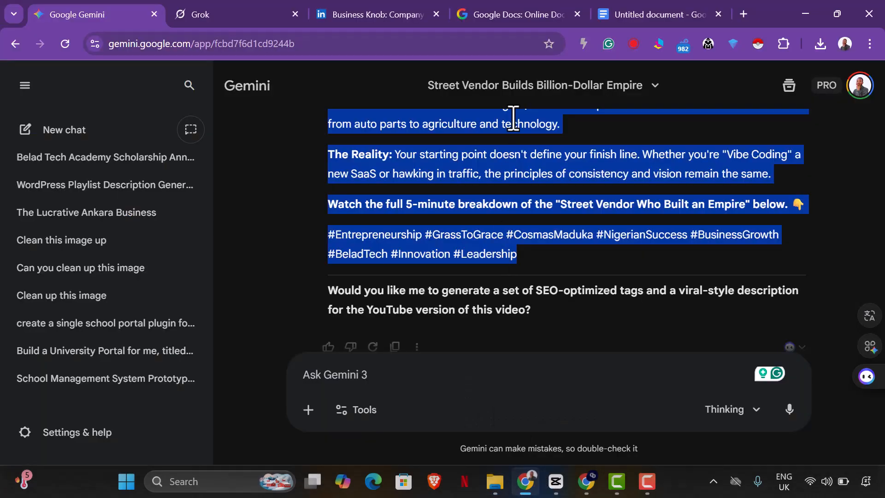
right_click(481, 151)
left_click(522, 168)
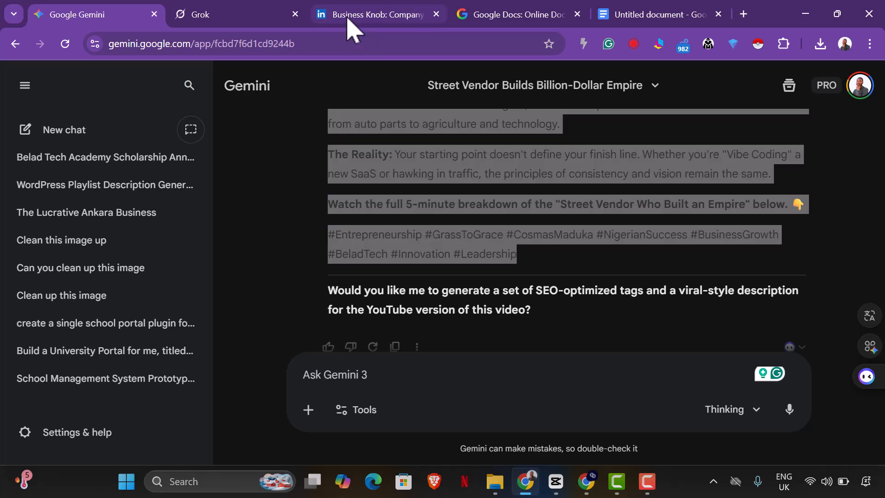
Step: Start a new post on the Business Knob LinkedIn page and upload the exported video from the Downloads folder
left_click(318, 14)
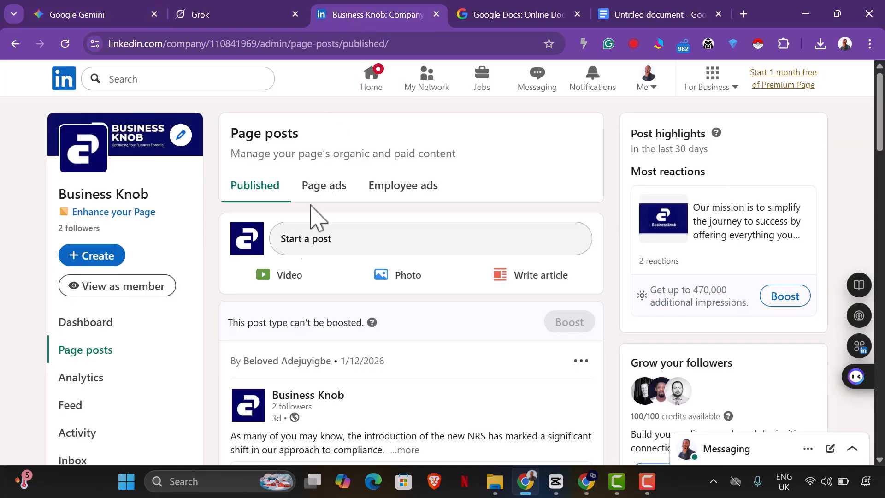
left_click(341, 249)
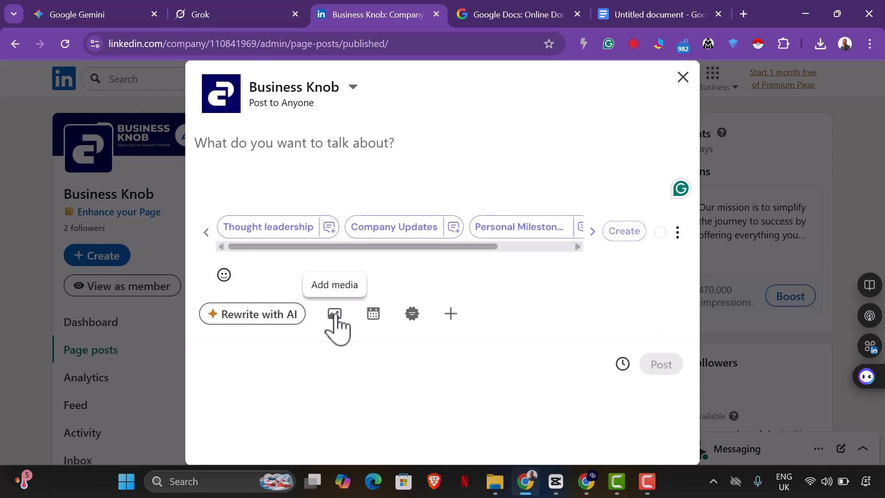
left_click(334, 314)
left_click(431, 340)
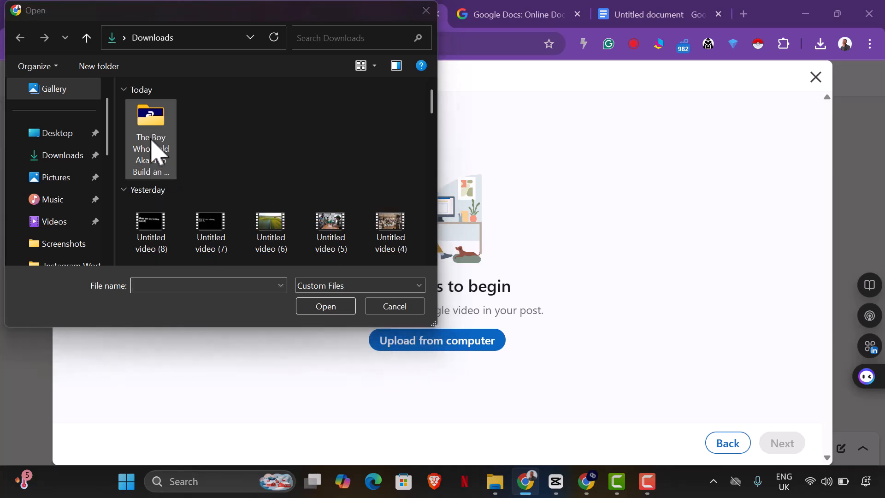
double_click(154, 150)
left_click(172, 129)
left_click(314, 309)
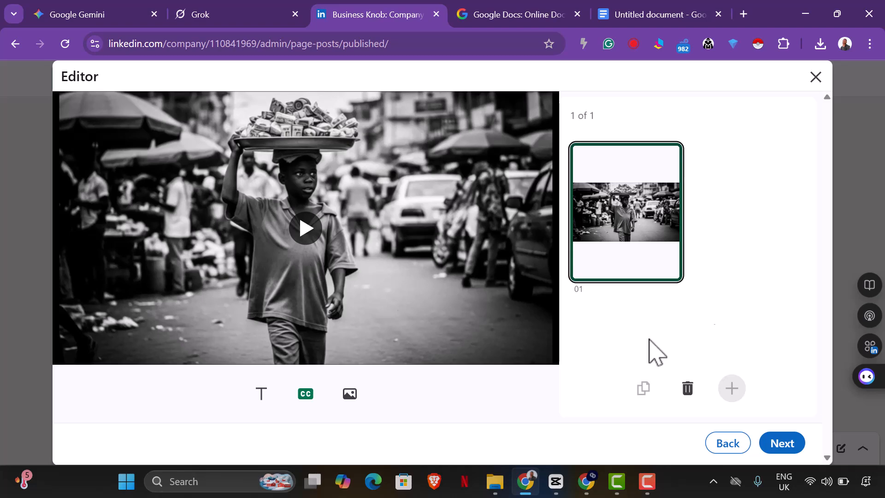
left_click(783, 445)
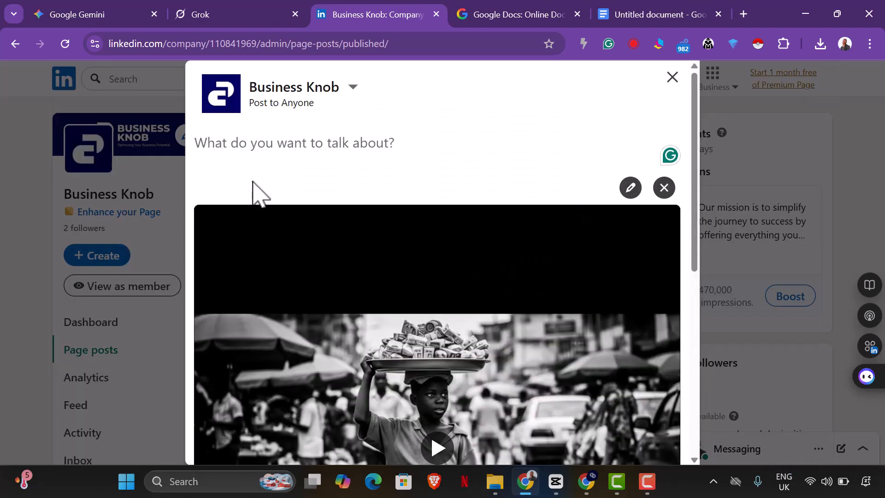
Step: Paste the copied caption into the post's text
scroll(269, 209, "down", 2)
scroll(269, 210, "up", 2)
scroll(269, 210, "up", 1)
key("ctrl+v")
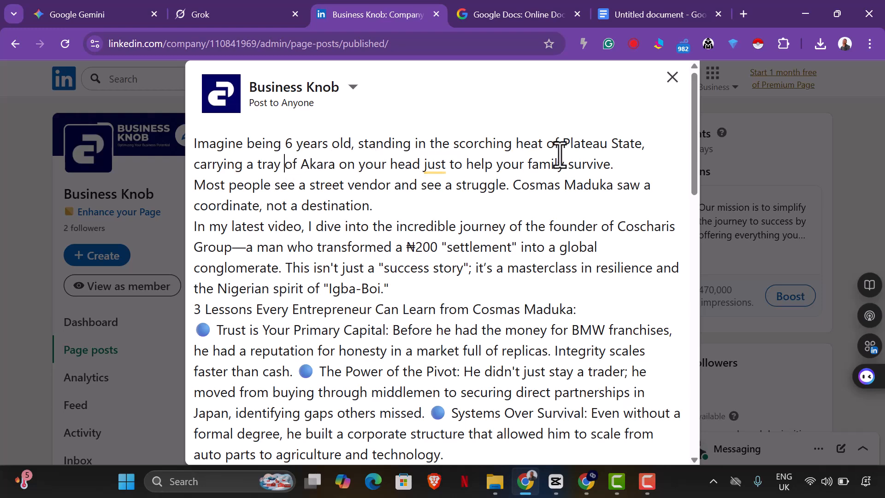
Step: Insert blank lines between the first three paragraphs of the caption
left_click(634, 161)
key("Return")
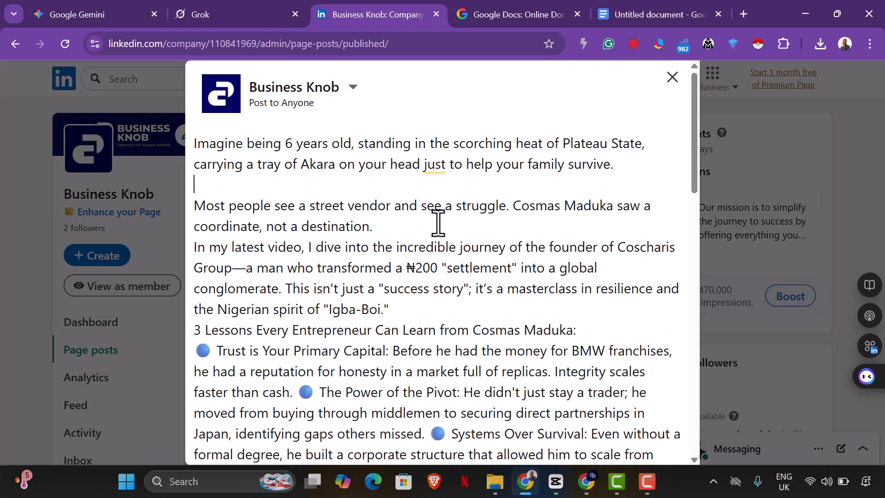
left_click(409, 226)
key("Return")
Step: Reword the start of the video paragraph to "In this video"
scroll(409, 236, "down", 3)
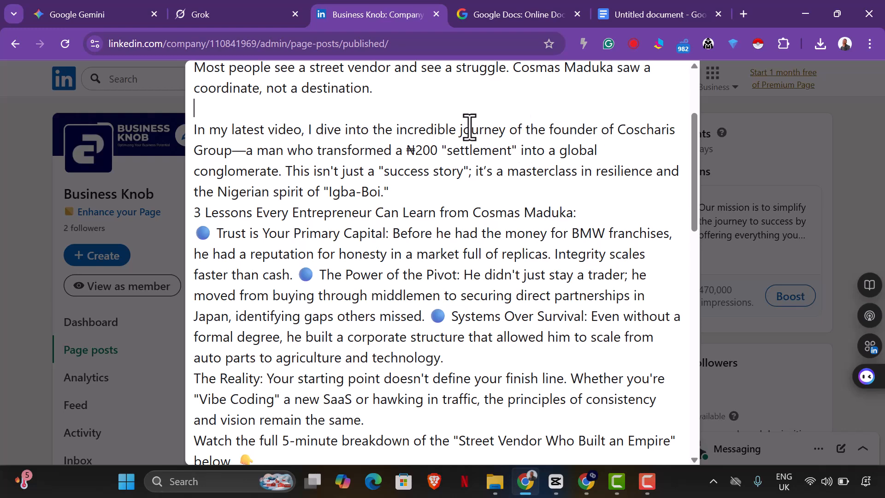
left_click_drag(222, 131, 268, 130)
key("BackSpace")
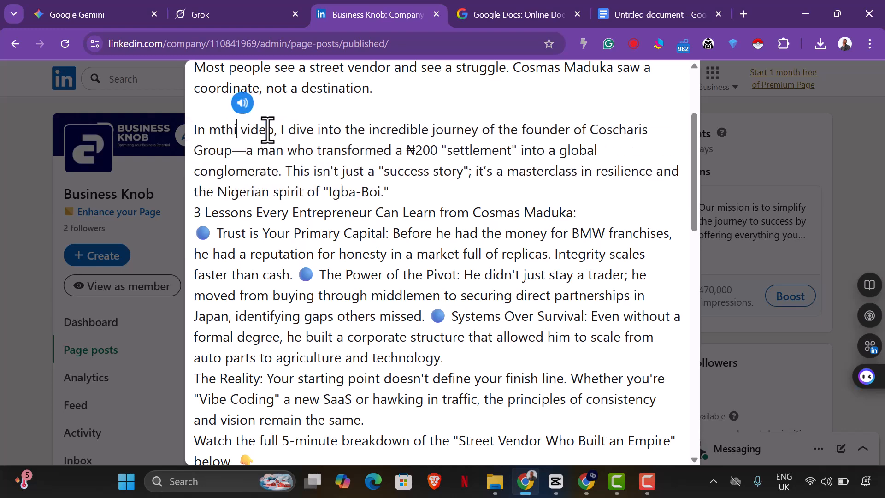
key("BackSpace")
type("this")
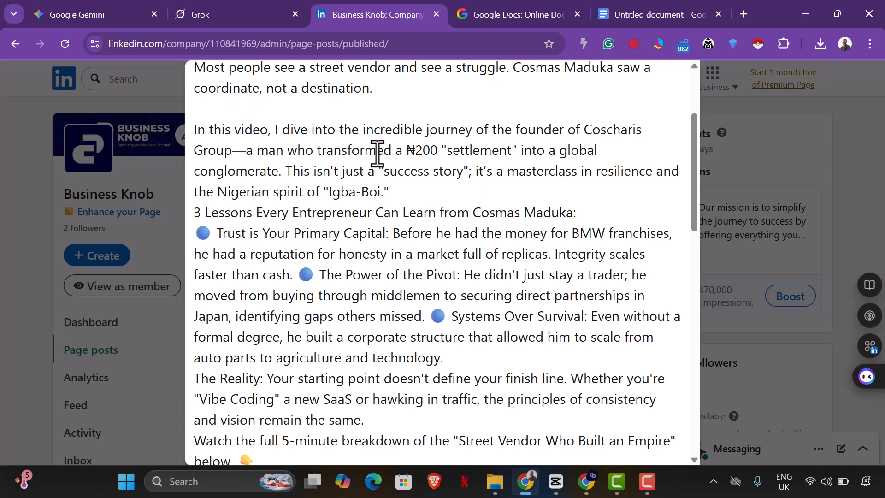
Step: Replace "I dive into" with "we narrated" in the same sentence
key("BackSpace")
key("BackSpace")
key("BackSpace")
key("BackSpace")
key("BackSpace")
key("BackSpace")
key("BackSpace")
key("BackSpace")
type("we narrated")
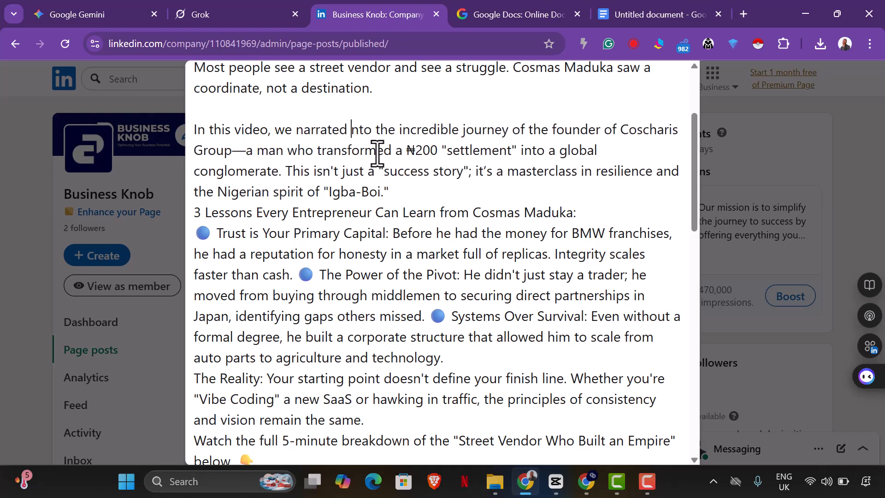
key("BackSpace")
key("BackSpace")
key("BackSpace")
key("BackSpace")
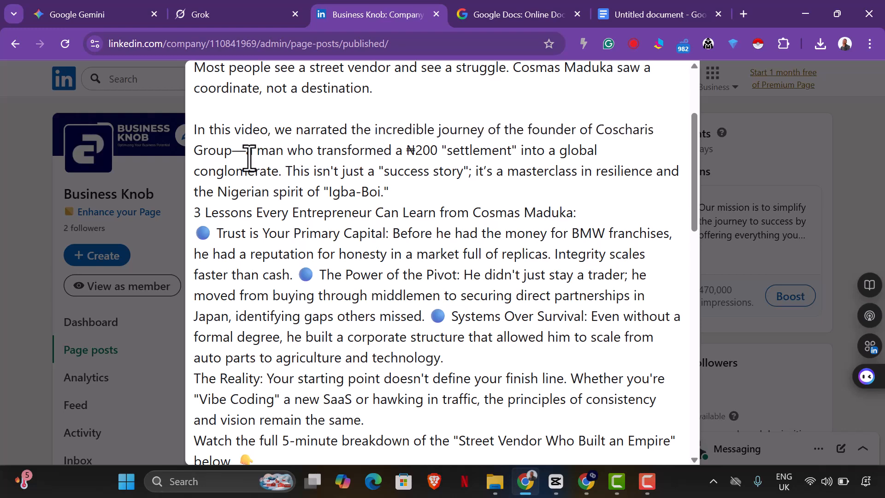
Step: Replace the dash after "Coscharis Group" with a spaced hyphen
key("BackSpace")
type("-")
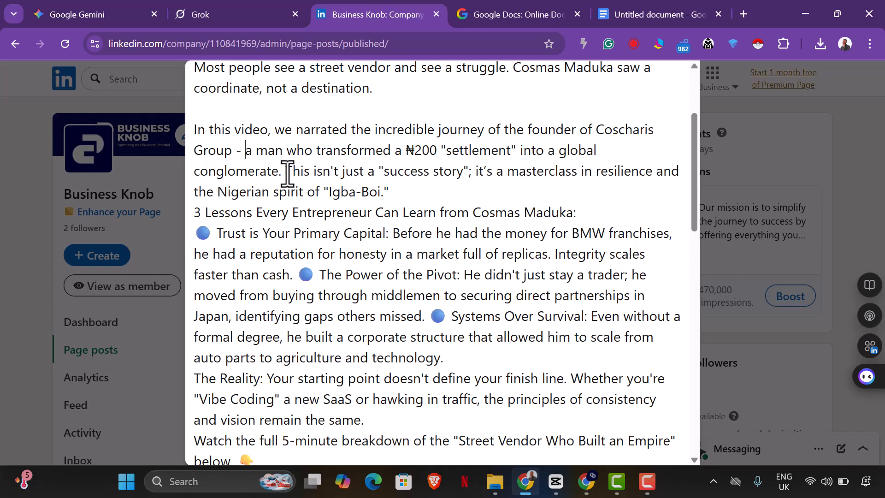
Step: Split the "This isn't just a success story" sentence into its own paragraph with blank lines around it
key("Return")
key("Return")
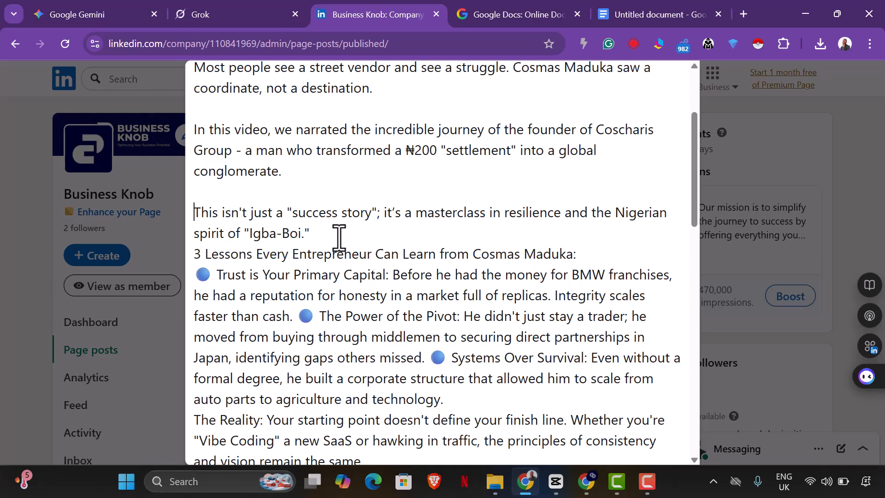
key("Return")
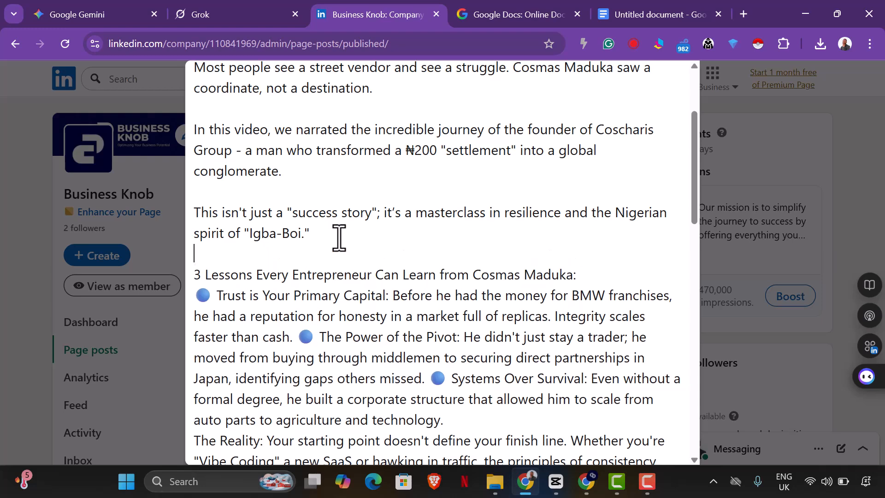
Step: Edit the quoted Nigerian phrase to read "Igb0-Boy"
left_click(283, 239)
key("BackSpace")
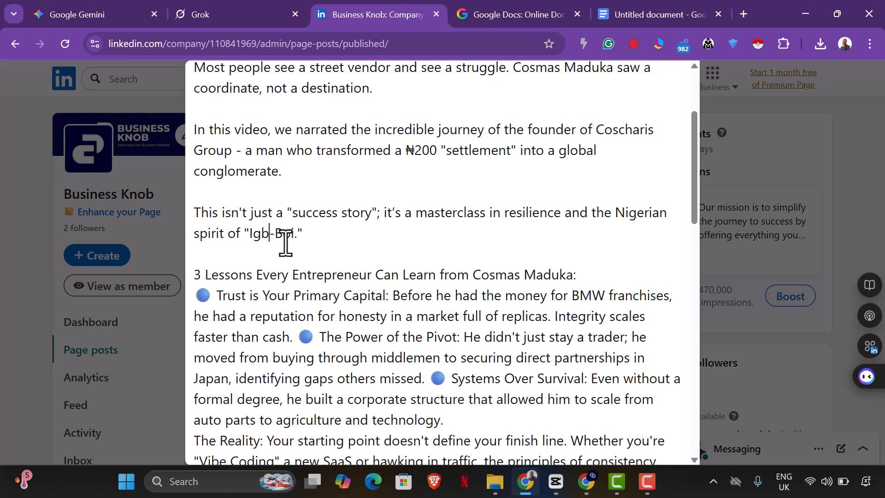
type("0")
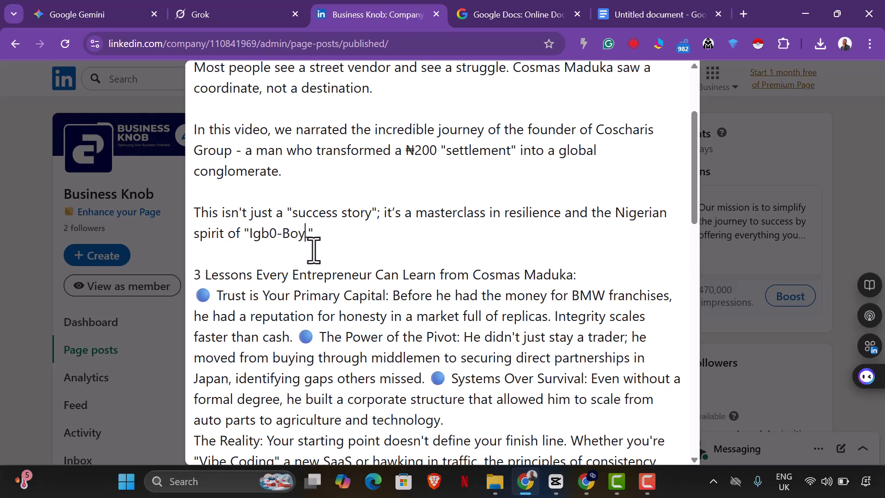
Step: Break the "3 Lessons" heading and the three lesson bullets into separate paragraphs with blank lines between them
scroll(336, 249, "down", 1)
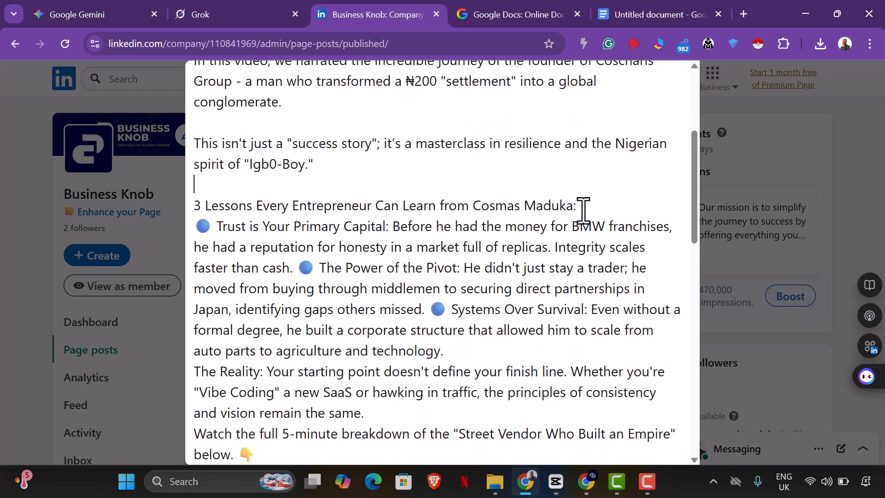
key("Return")
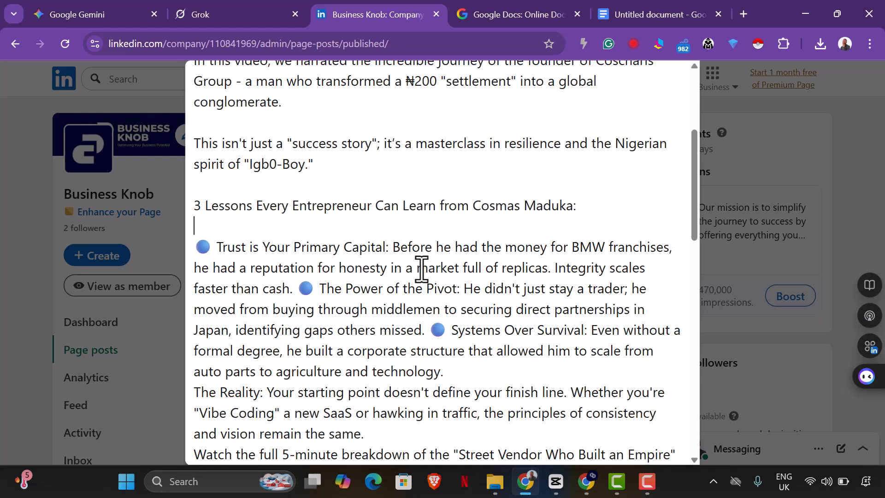
key("Return")
key("Return")
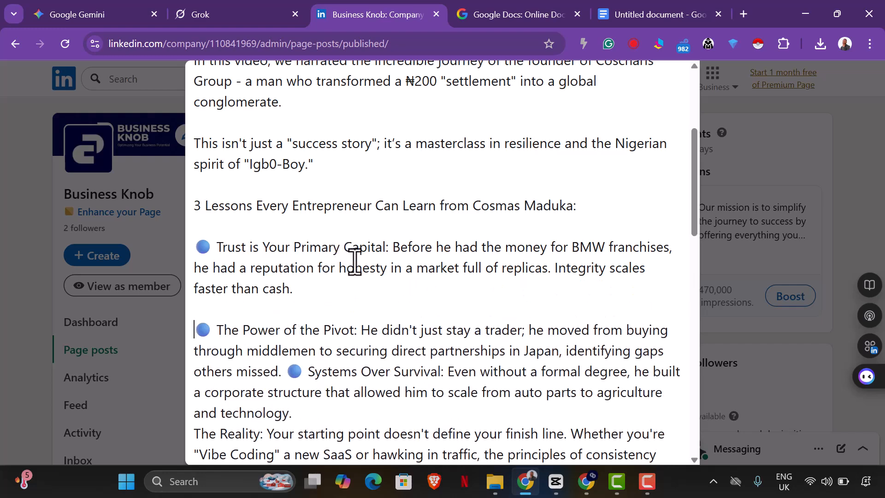
scroll(318, 286, "down", 1)
left_click(286, 303)
key("Return")
key("Return")
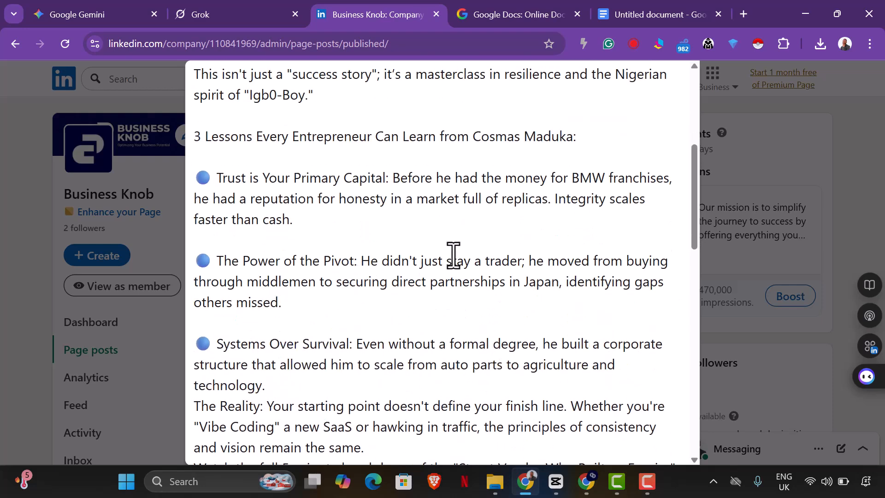
Step: Add blank lines before "The Reality" paragraph and before the "Watch the full" line
scroll(452, 256, "down", 1)
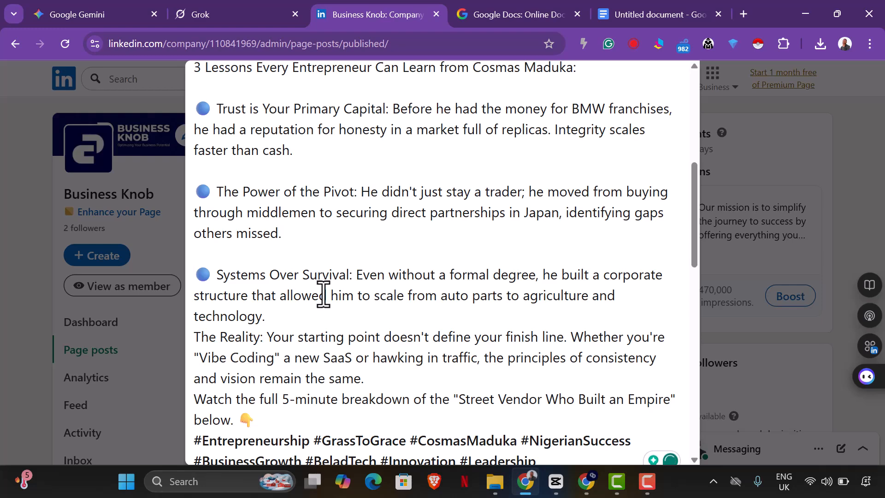
scroll(323, 281, "down", 1)
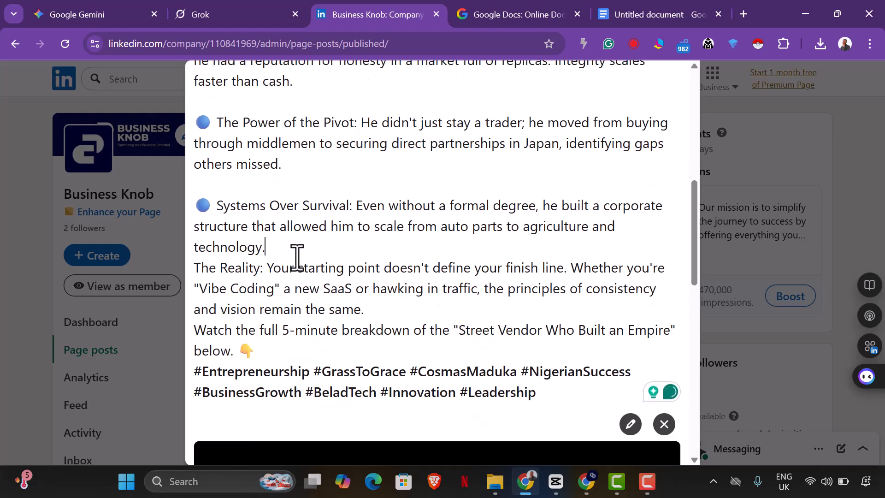
key("Return")
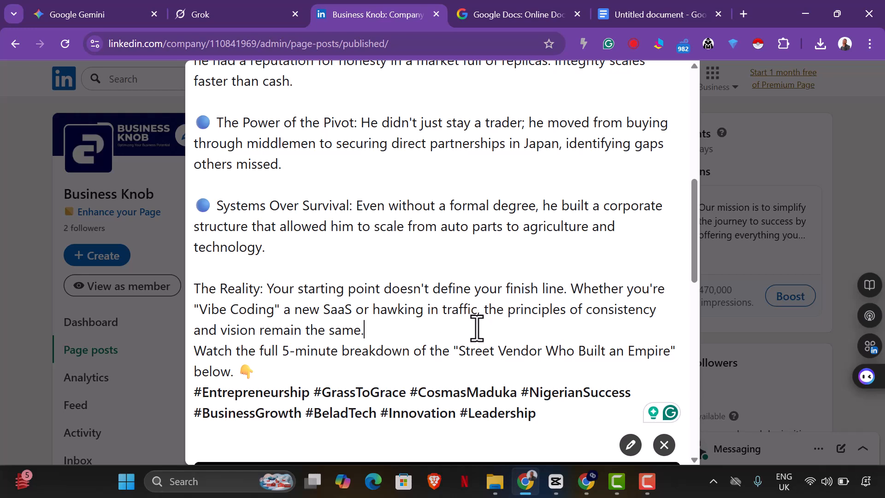
key("Return")
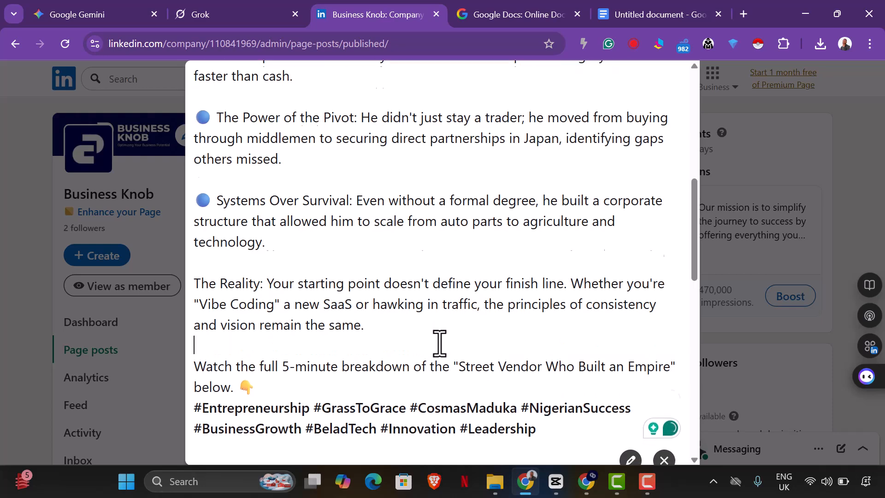
Step: Rewrite the call-to-action line to read "Watch the full narrated story below."
scroll(439, 342, "down", 3)
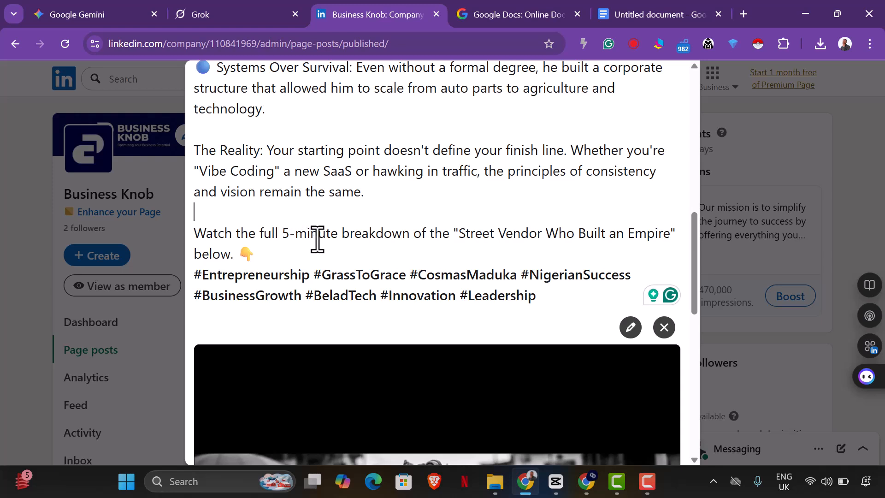
left_click(346, 237)
key("BackSpace")
key("BackSpace")
key("BackSpace")
key("BackSpace")
key("BackSpace")
key("BackSpace")
key("BackSpace")
key("BackSpace")
key("BackSpace")
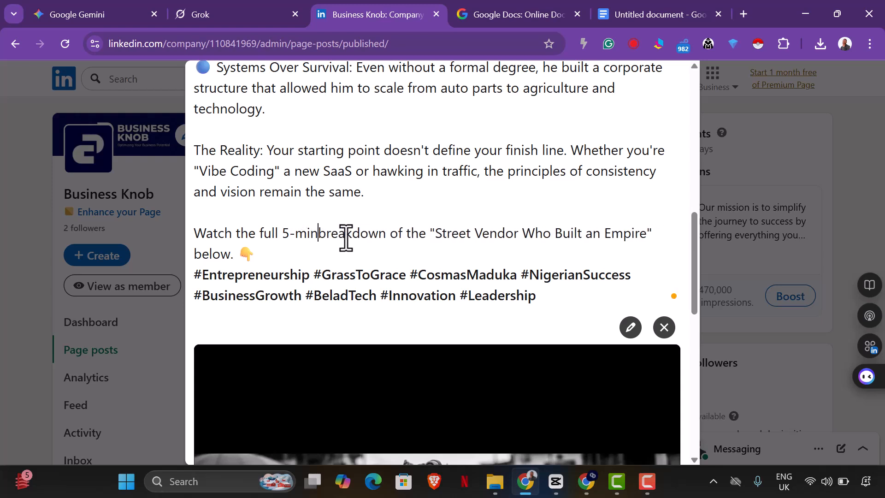
type("narrated ")
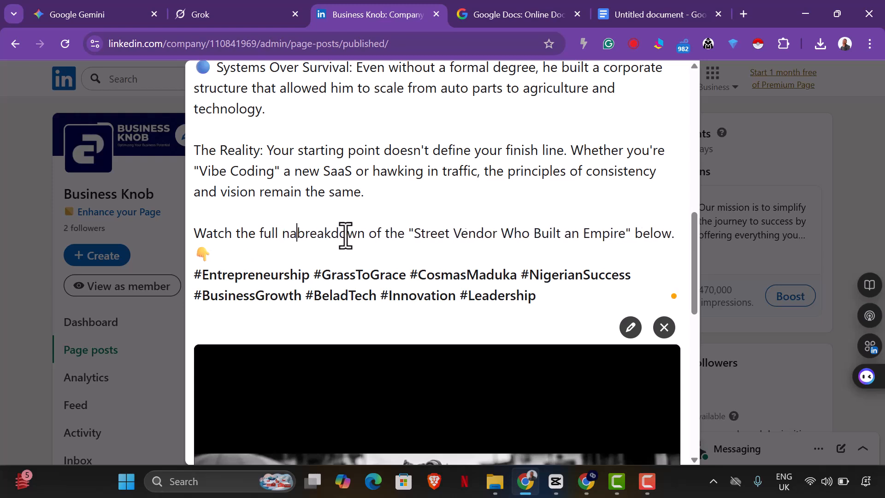
type("stor")
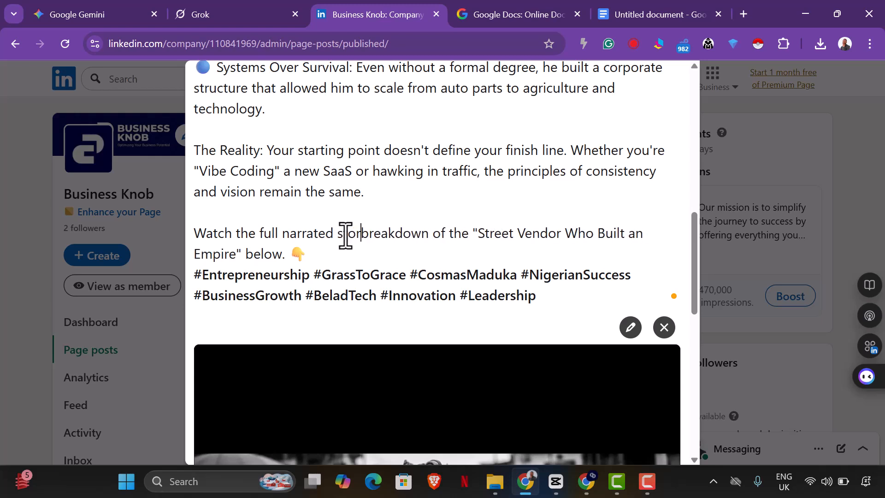
type("y")
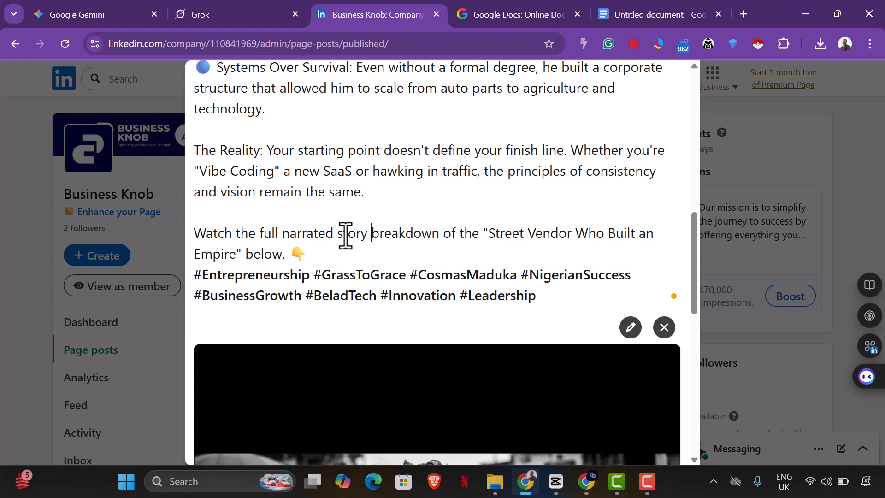
left_click_drag(244, 254, 375, 234)
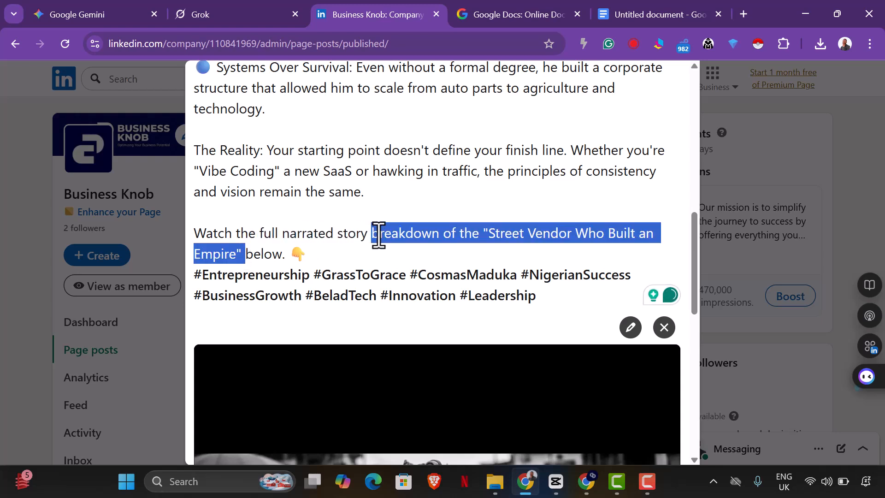
key("BackSpace")
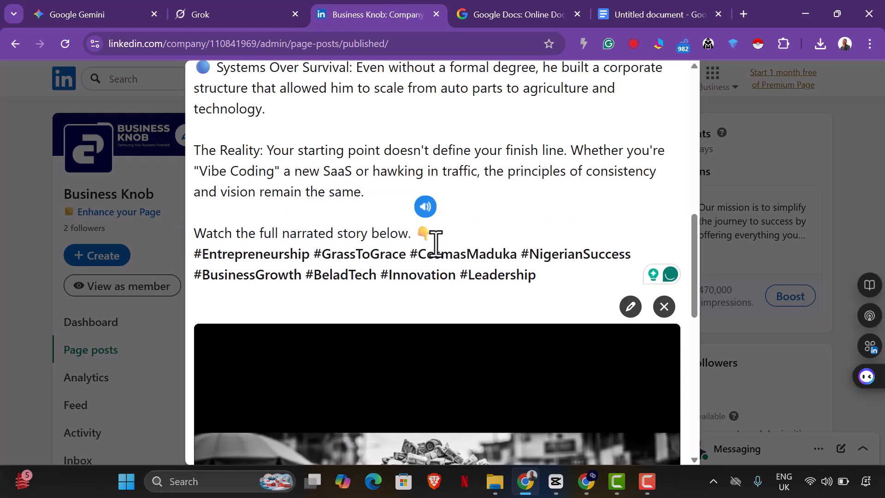
Step: Replace the hashtag block with #businessknob and add a blank line above it
left_click(454, 253)
left_click_drag(536, 277, 204, 255)
type("Busi")
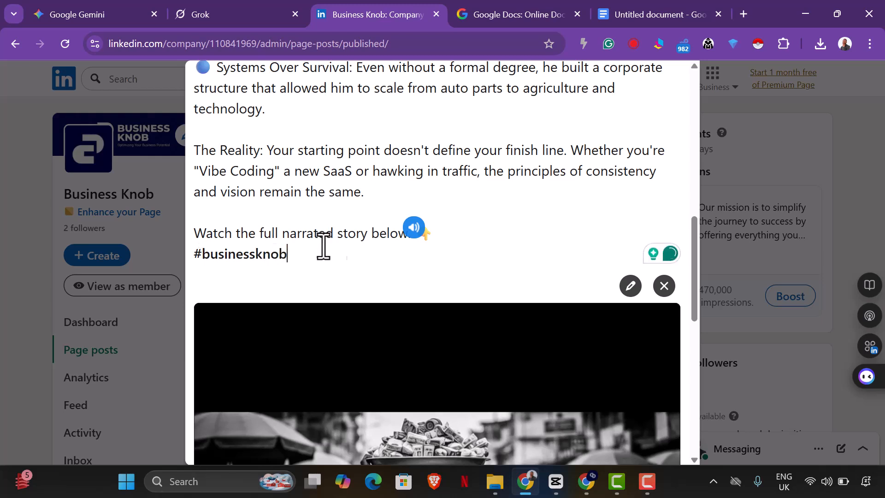
left_click(492, 235)
key("Return")
key("Return")
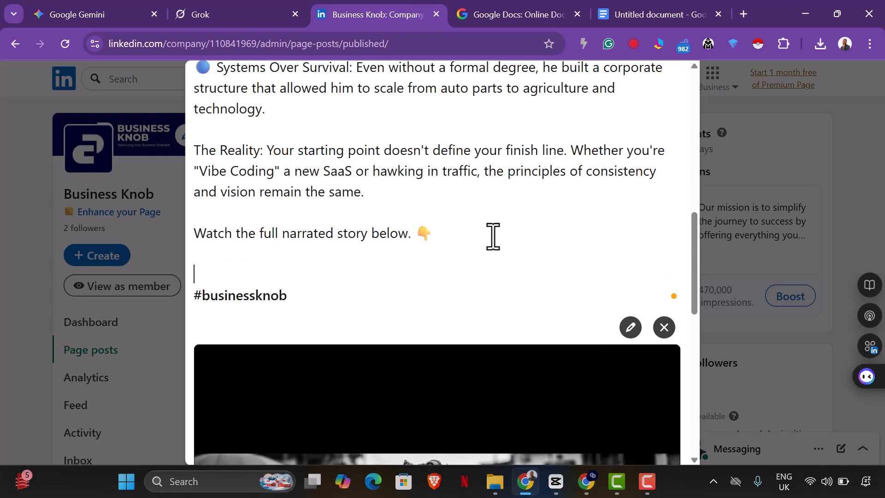
Step: Open post scheduling and set the publish date to 2/3/2026
scroll(496, 268, "down", 2)
scroll(497, 270, "up", 10)
scroll(496, 263, "down", 15)
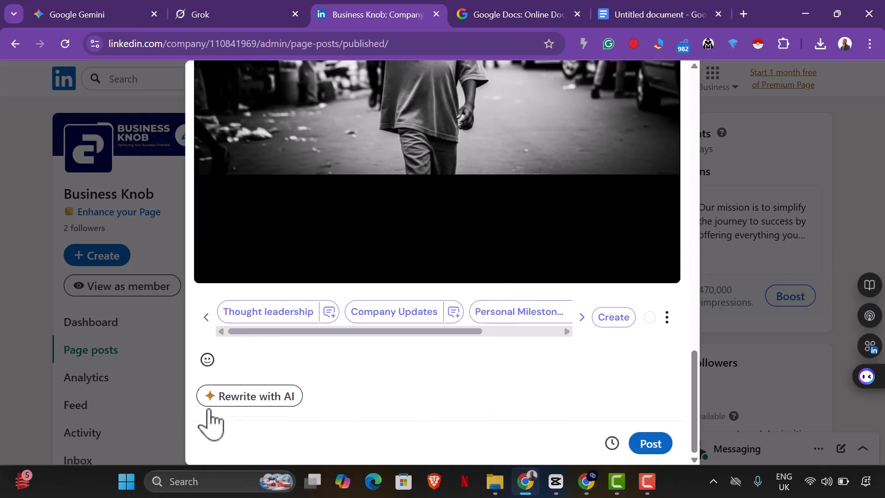
left_click(613, 444)
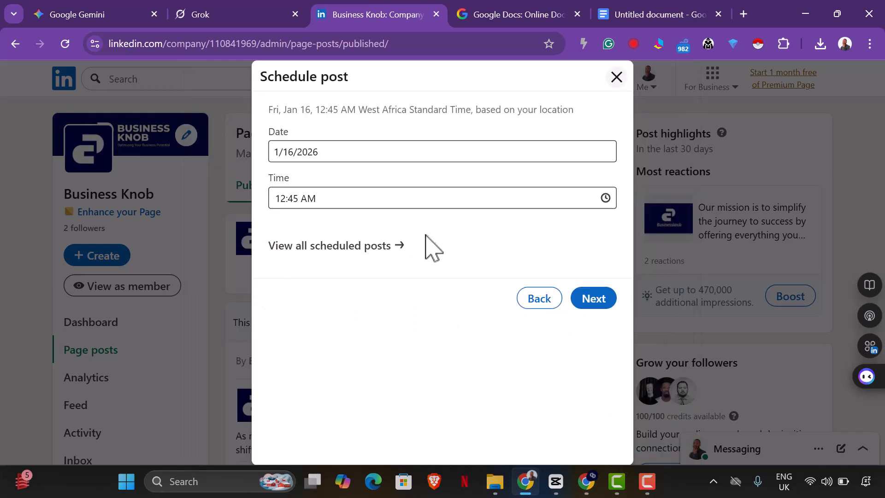
left_click(379, 156)
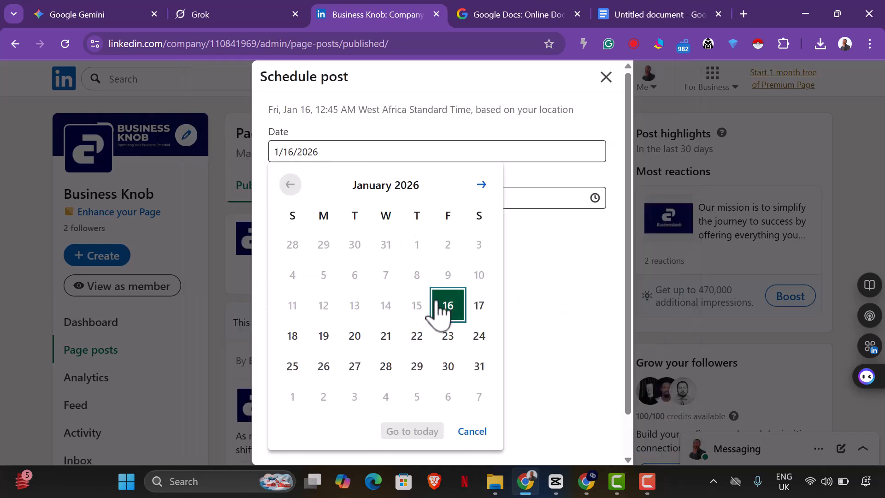
scroll(421, 332, "down", 1)
left_click(482, 139)
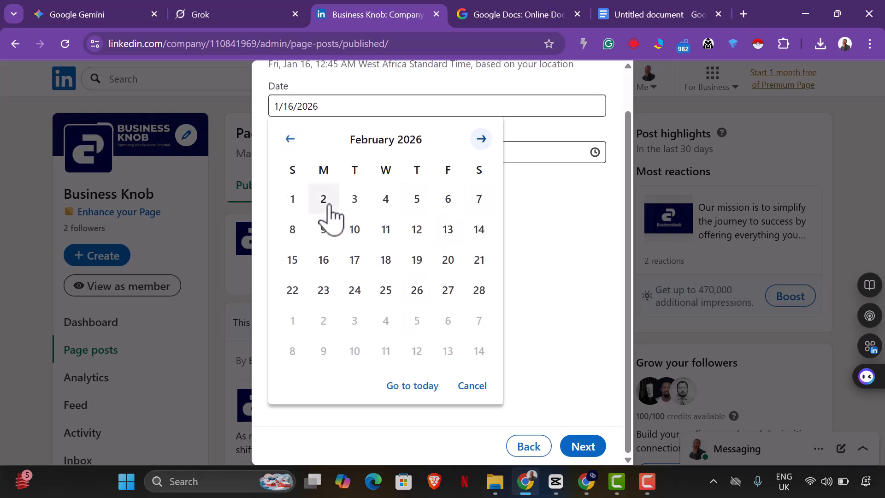
left_click(354, 201)
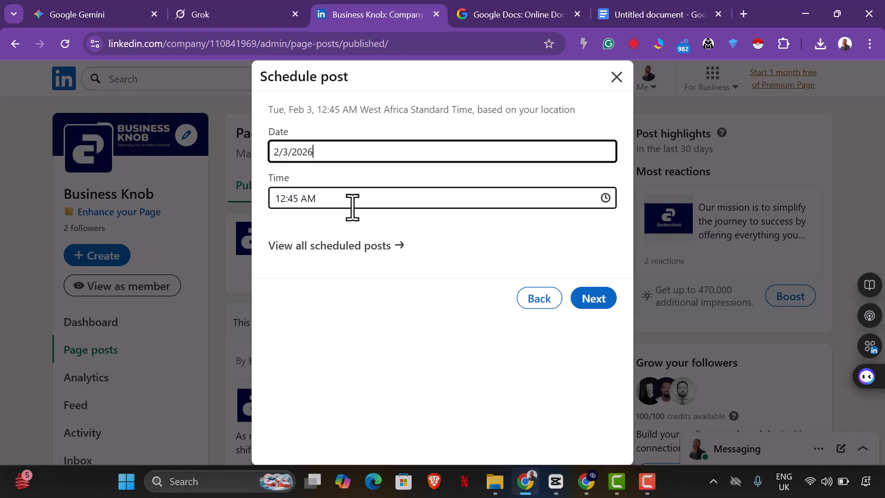
Step: Set the scheduled time to 11:00 AM and continue
left_click(355, 199)
scroll(349, 314, "down", 15)
scroll(346, 290, "down", 11)
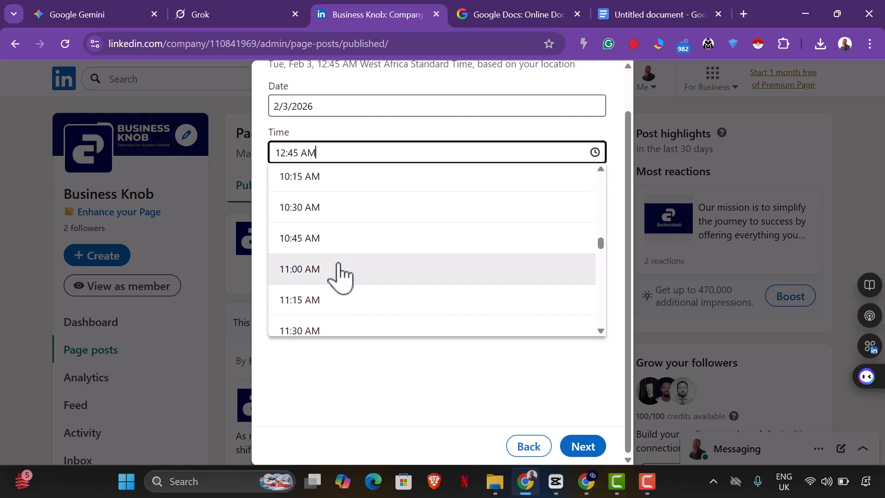
left_click(341, 271)
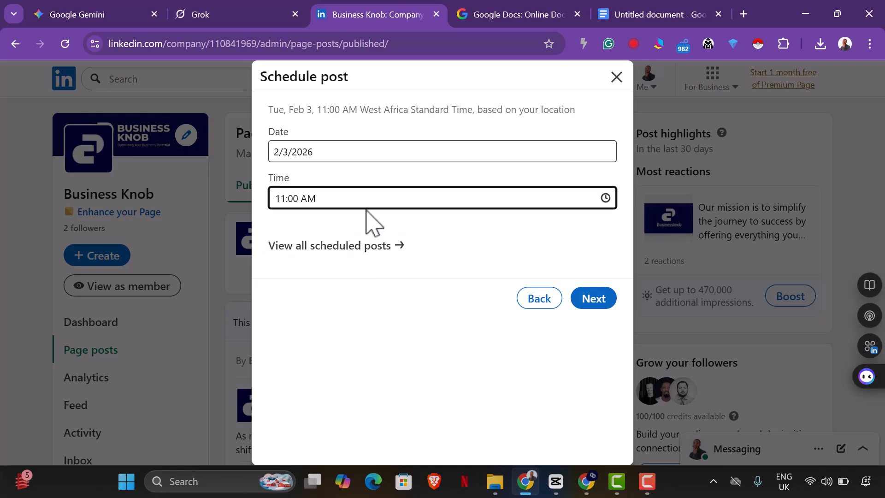
left_click(595, 298)
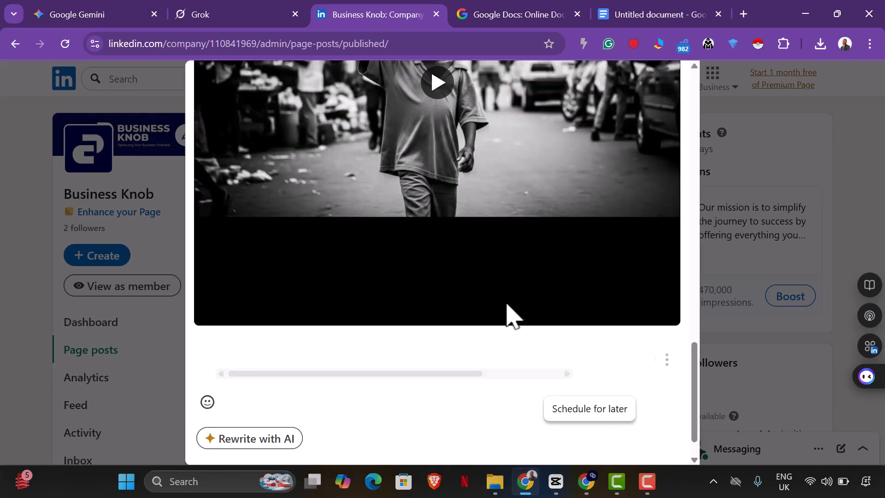
Step: Review the caption and schedule the post
scroll(515, 311, "up", 10)
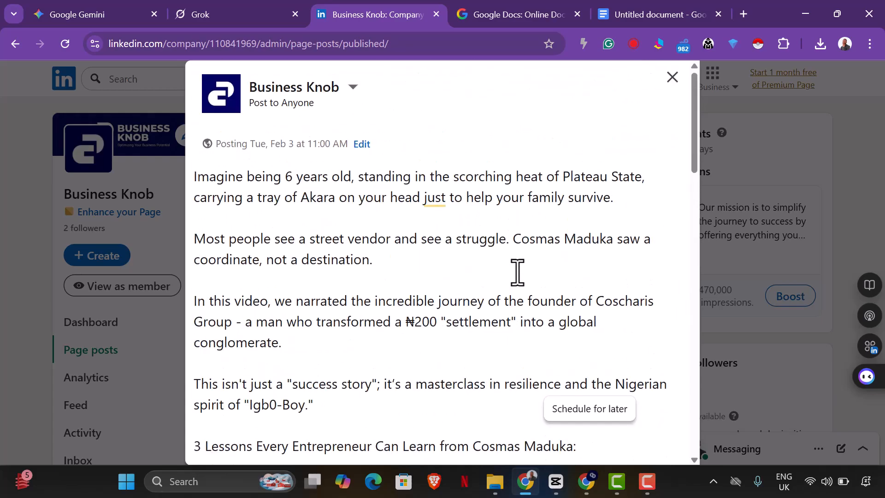
scroll(526, 286, "down", 10)
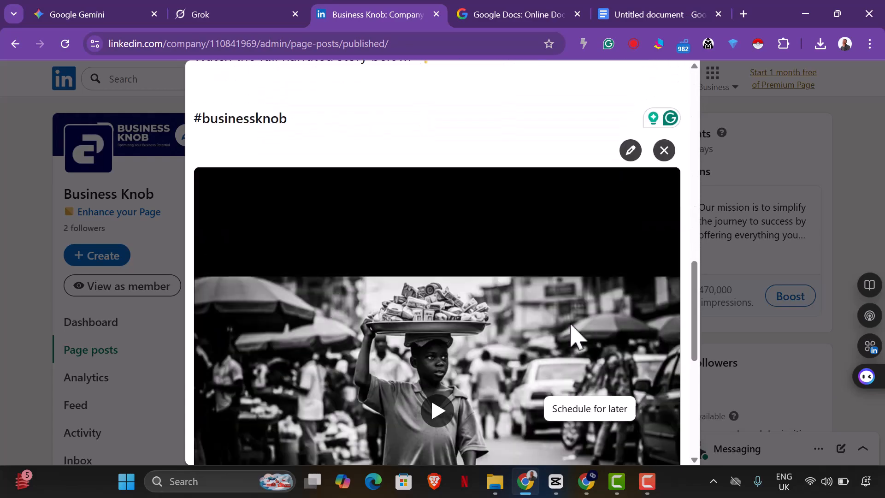
scroll(572, 332, "down", 5)
left_click(652, 445)
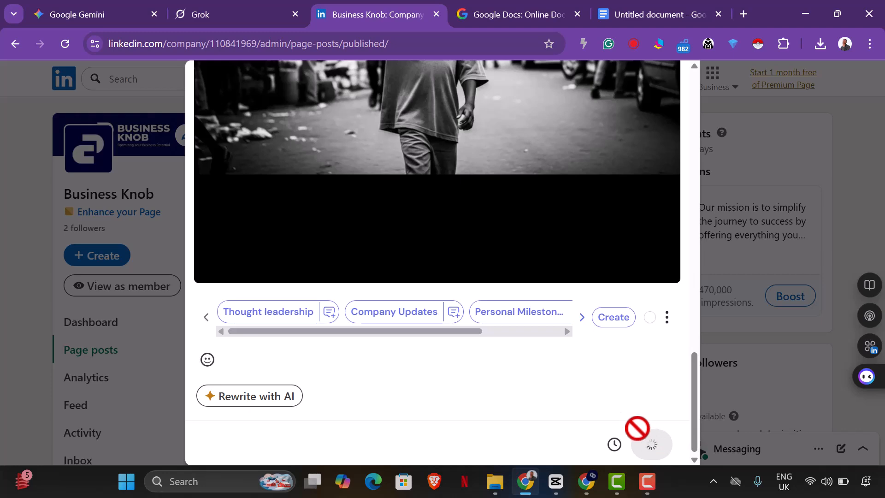